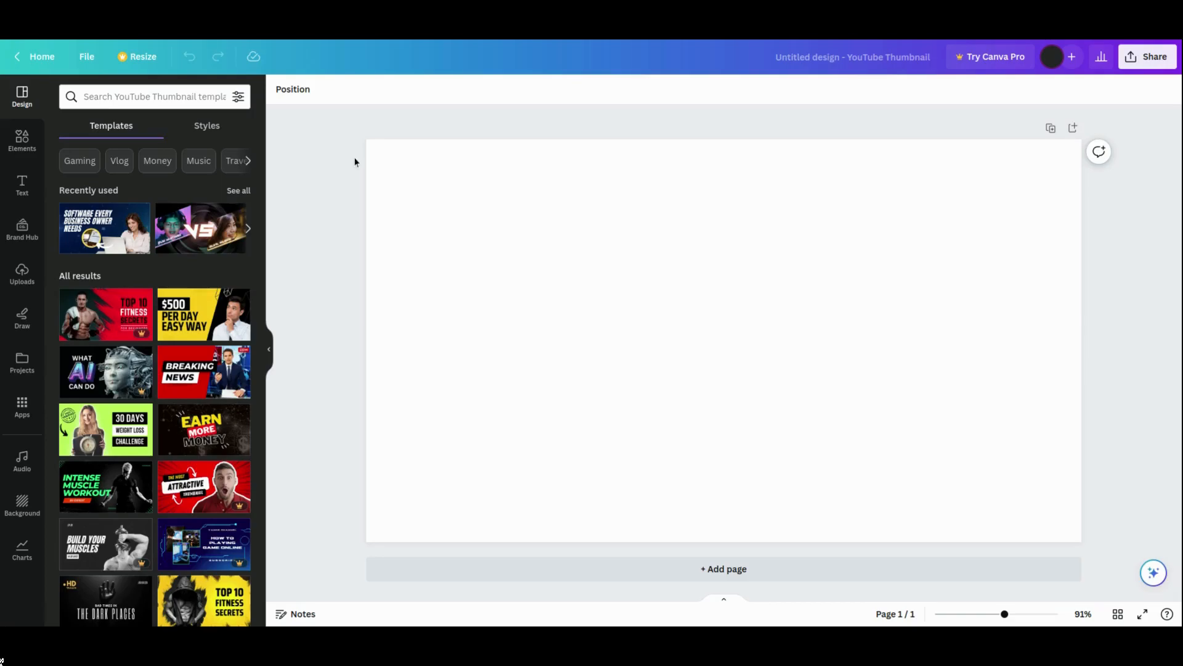
- Browse the YouTube thumbnail templates and apply the yellow and black '$500 PER DAY EASY WAY' template
{"action": "left_click_drag", "start_coordinate": [259, 301], "coordinate": [259, 470]}
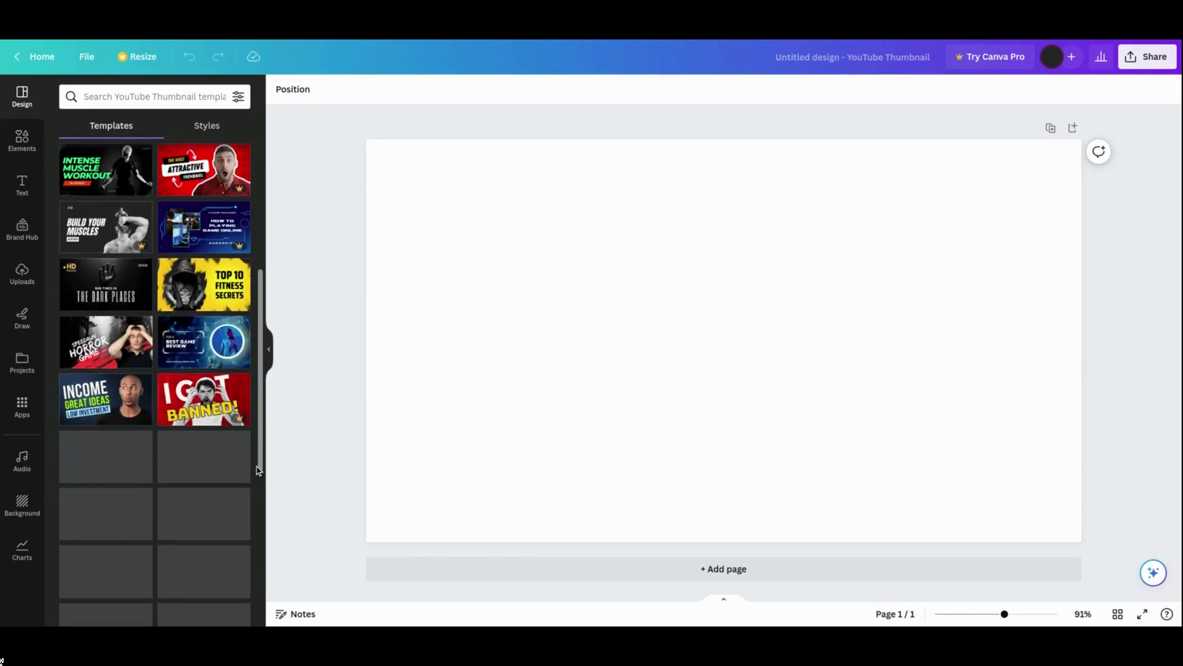
{"action": "left_click_drag", "start_coordinate": [260, 450], "coordinate": [264, 607]}
{"action": "left_click_drag", "start_coordinate": [261, 416], "coordinate": [264, 155]}
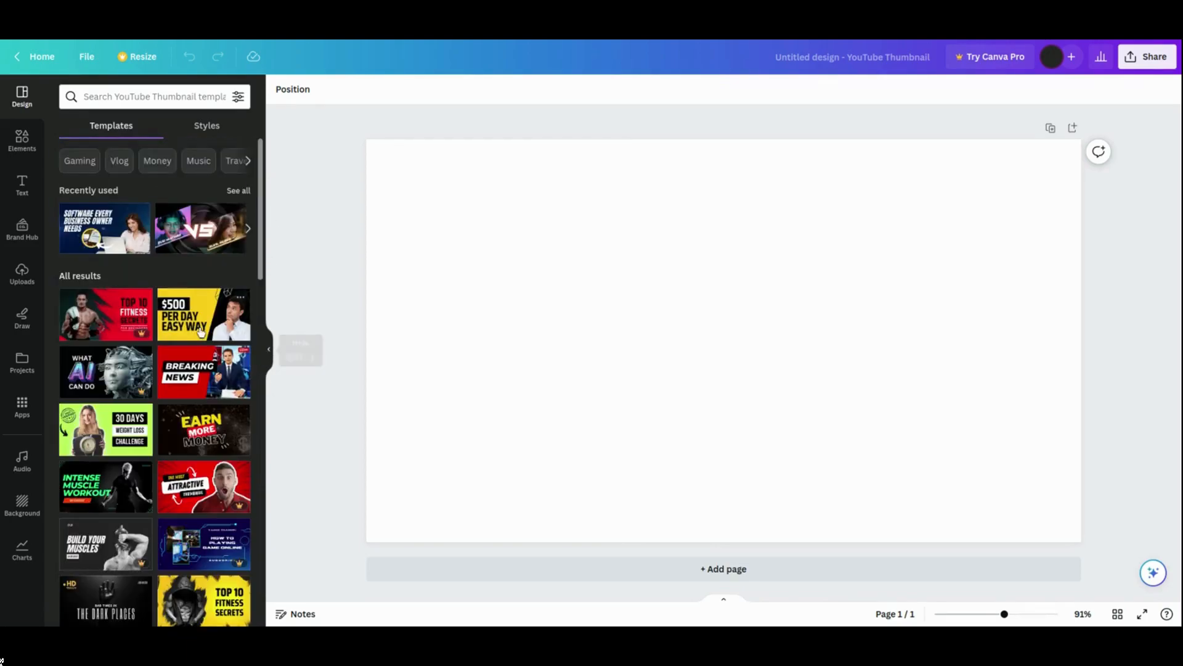
{"action": "left_click", "coordinate": [190, 312]}
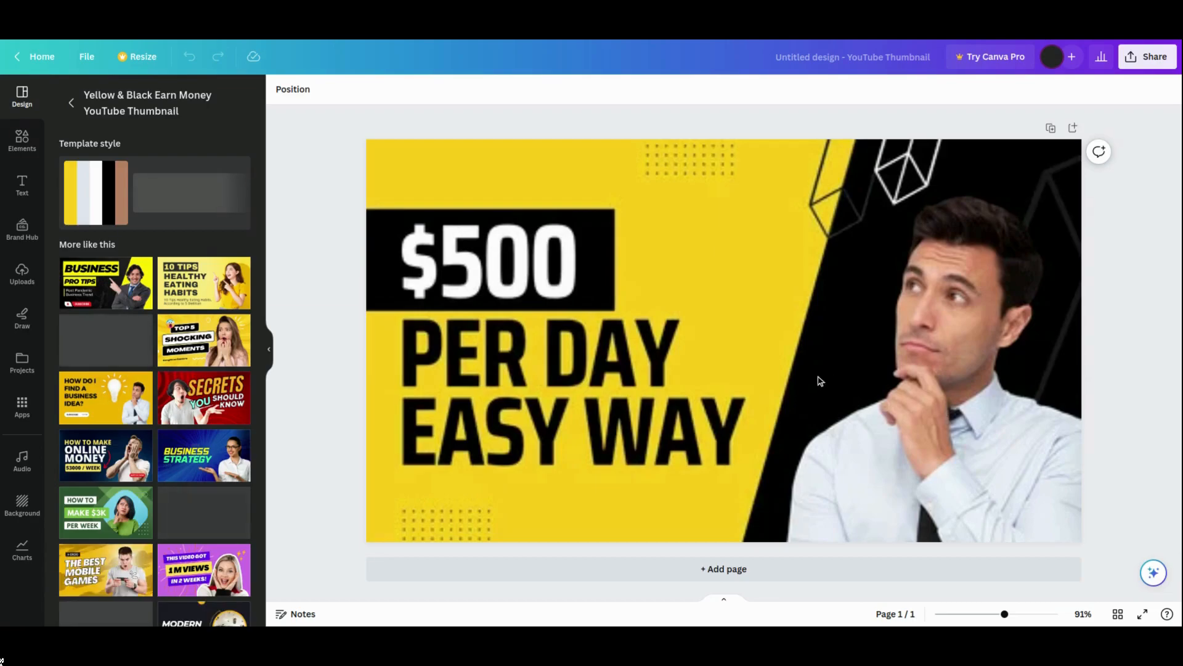
- Try to select all elements on the page and delete them
{"action": "left_click", "coordinate": [645, 356]}
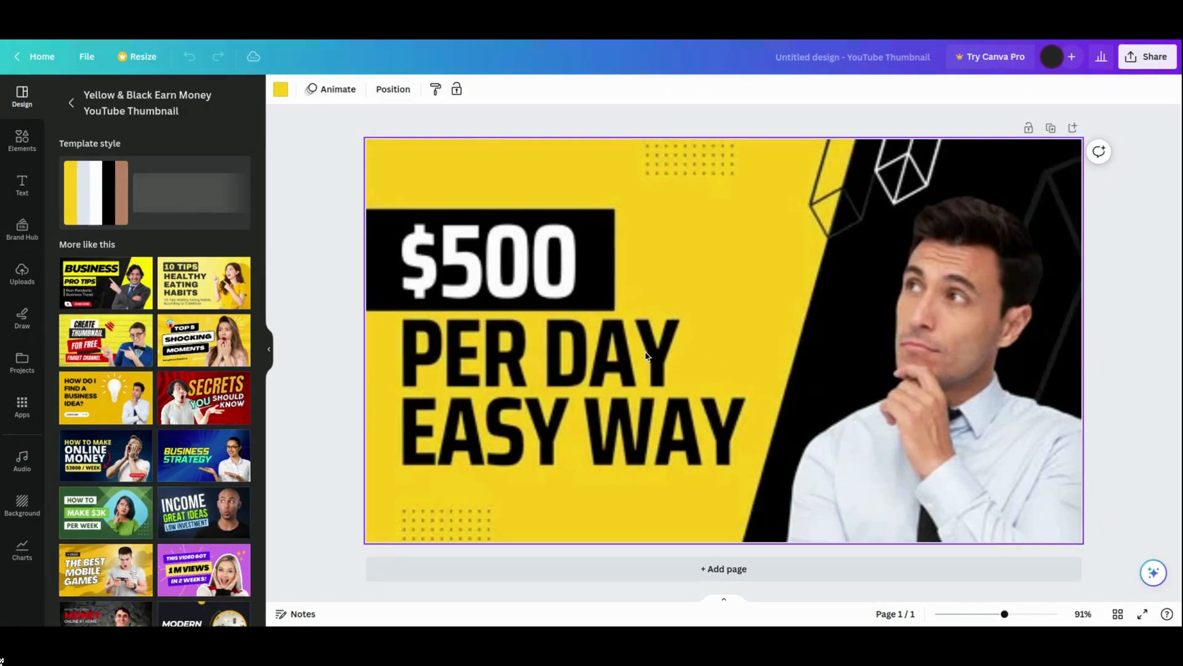
{"action": "key", "text": "ctrl+a"}
{"action": "key", "text": "Delete"}
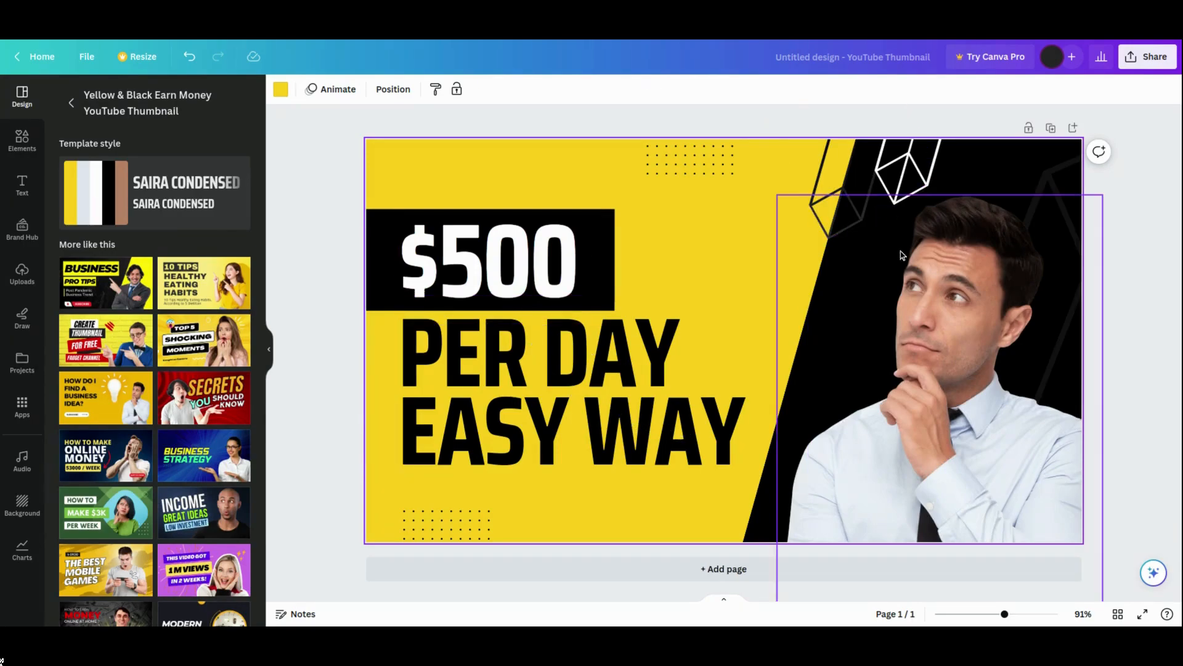
- Move the man's photo slightly up and to the left
{"action": "left_click", "coordinate": [937, 328]}
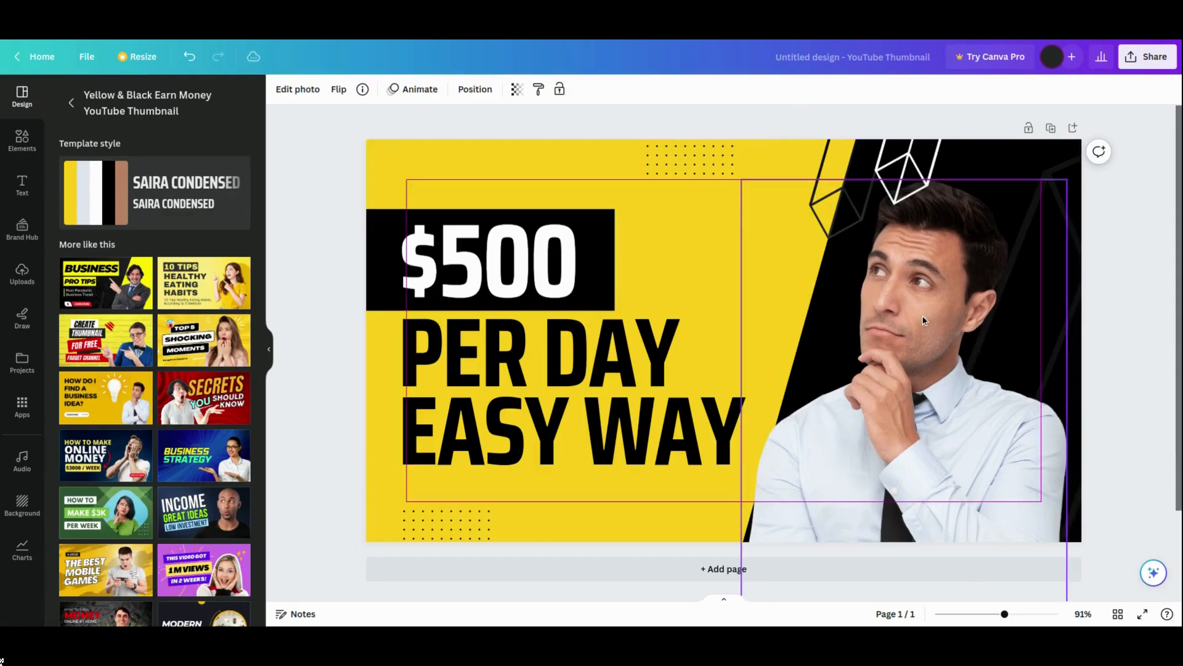
{"action": "mouse_move", "coordinate": [961, 329]}
{"action": "left_mouse_down"}
{"action": "mouse_move", "coordinate": [826, 283]}
{"action": "mouse_move", "coordinate": [946, 315]}
{"action": "left_mouse_up"}
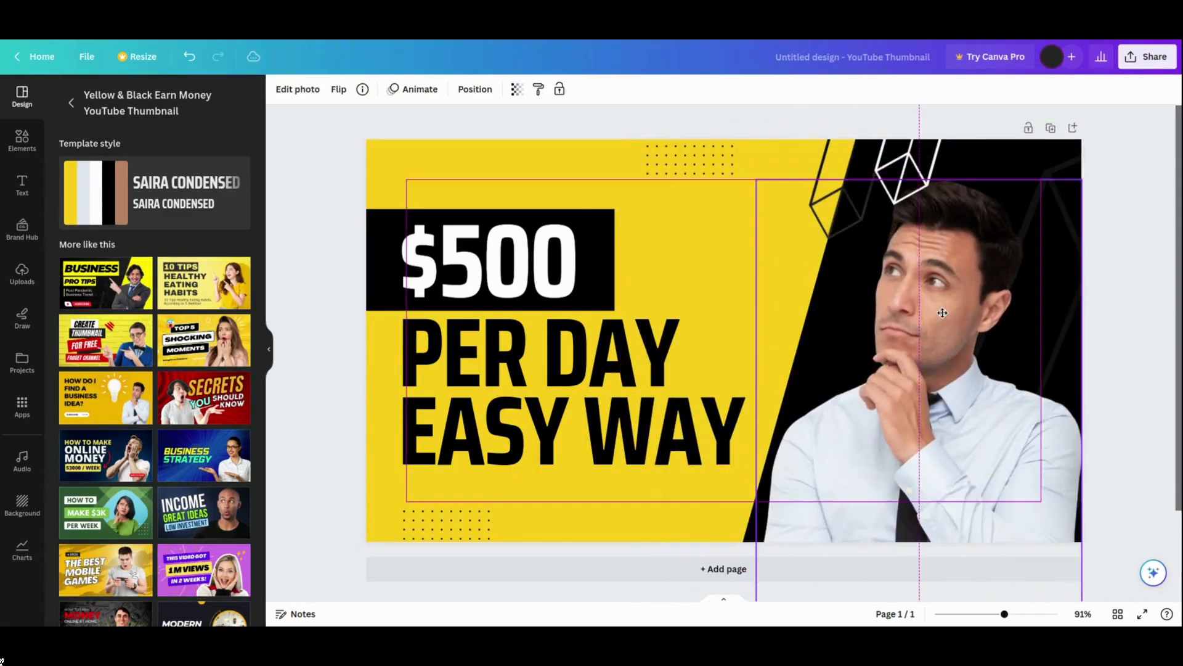
- Shift the price text slightly left and change its amount from $500 to $786
{"action": "mouse_move", "coordinate": [550, 261]}
{"action": "left_mouse_down"}
{"action": "mouse_move", "coordinate": [660, 237]}
{"action": "mouse_move", "coordinate": [519, 256]}
{"action": "mouse_move", "coordinate": [533, 254]}
{"action": "left_mouse_up"}
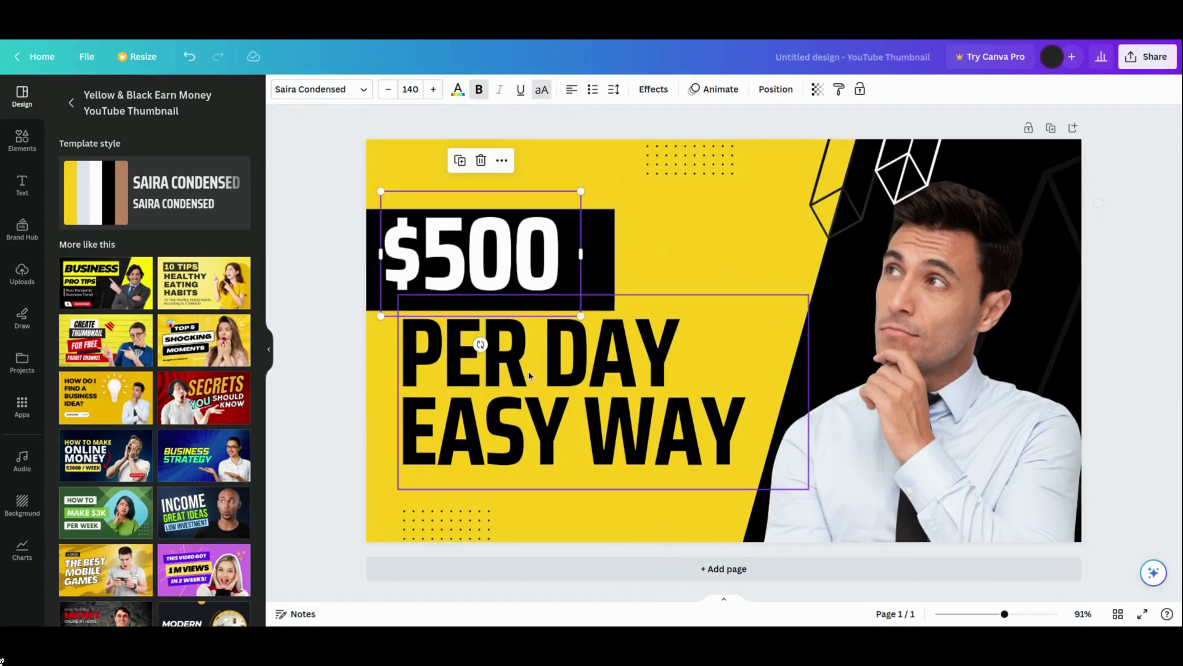
{"action": "double_click", "coordinate": [474, 245]}
{"action": "left_click", "coordinate": [470, 245]}
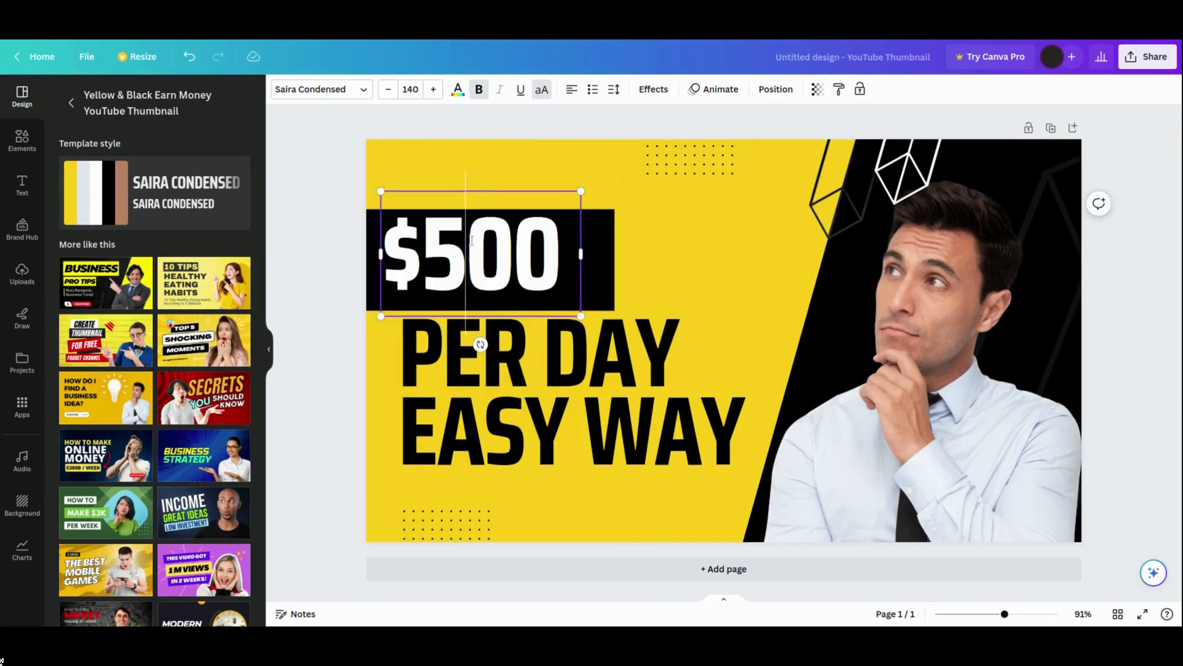
{"action": "left_click_drag", "start_coordinate": [559, 247], "coordinate": [438, 247]}
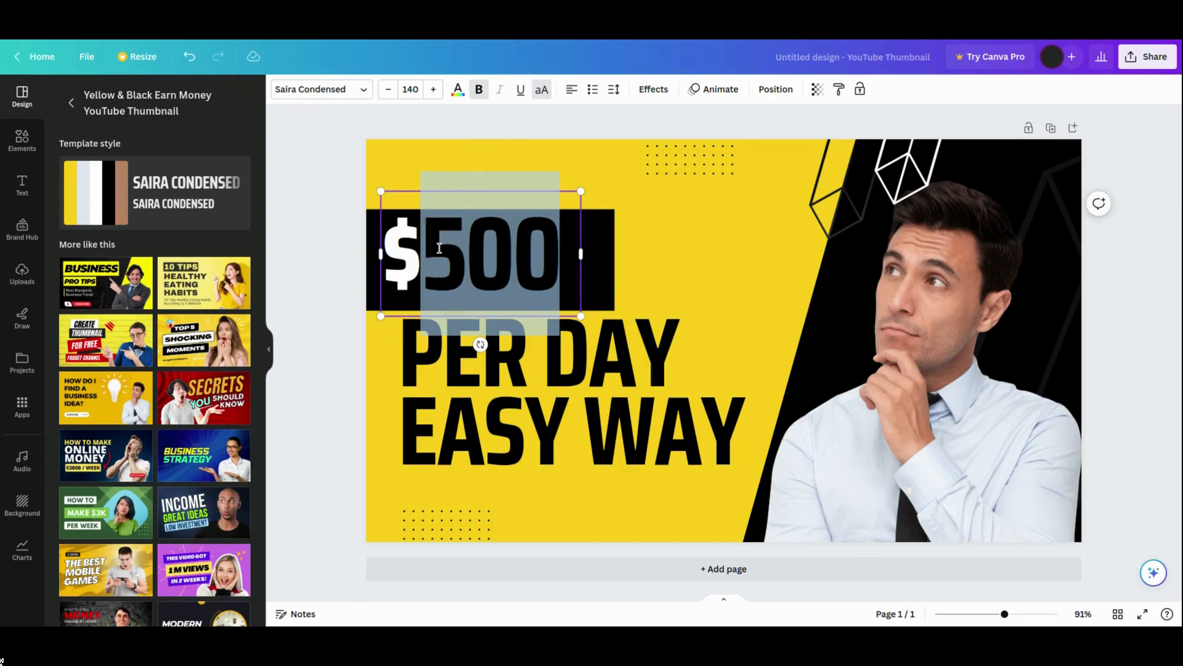
{"action": "type", "text": "786"}
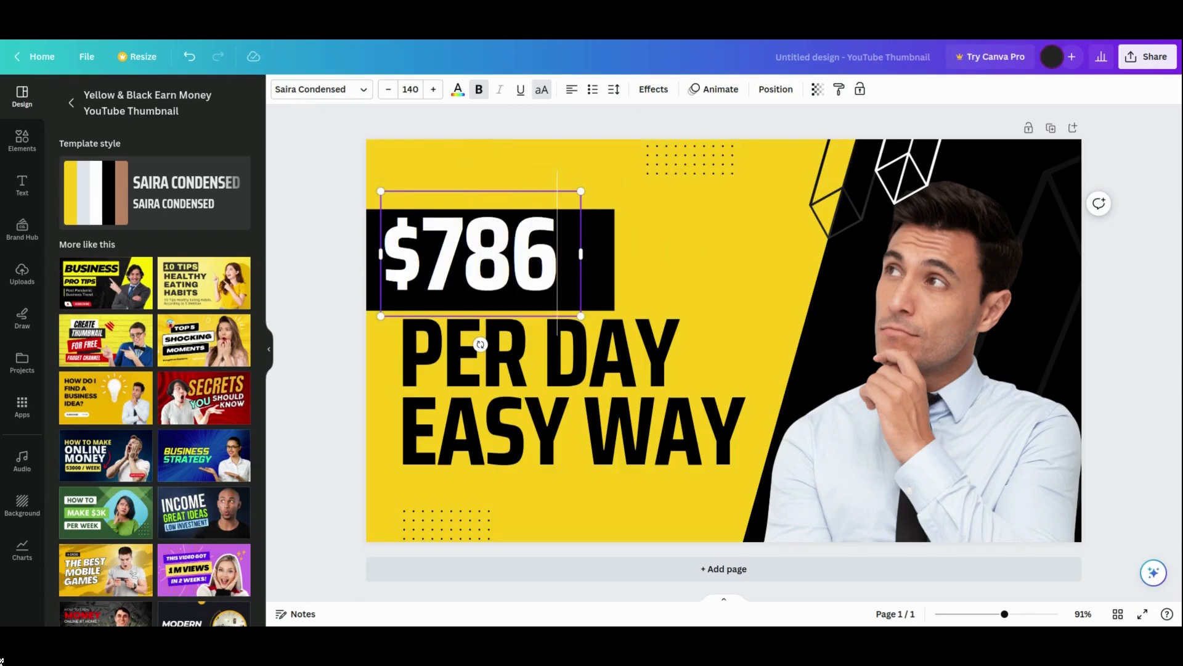
{"action": "left_click", "coordinate": [342, 353]}
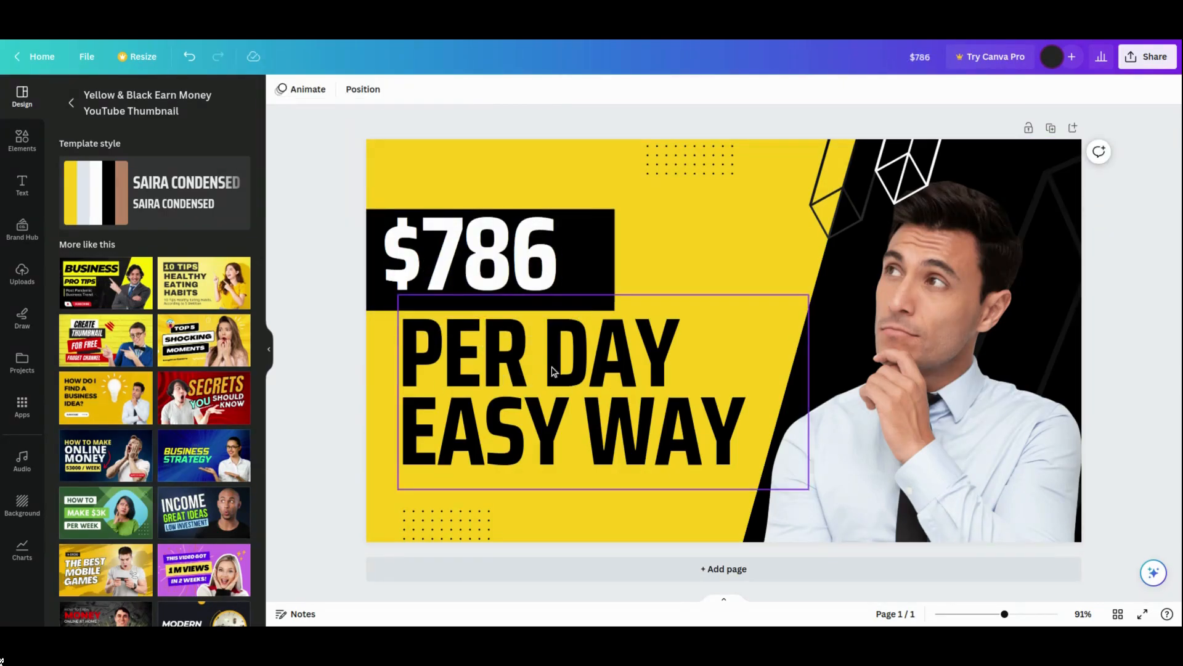
- Replace 'EASY WAY' with 'QUICK' in the main headline text
{"action": "double_click", "coordinate": [731, 434]}
{"action": "left_click", "coordinate": [733, 438]}
{"action": "left_click_drag", "start_coordinate": [732, 438], "coordinate": [417, 425]}
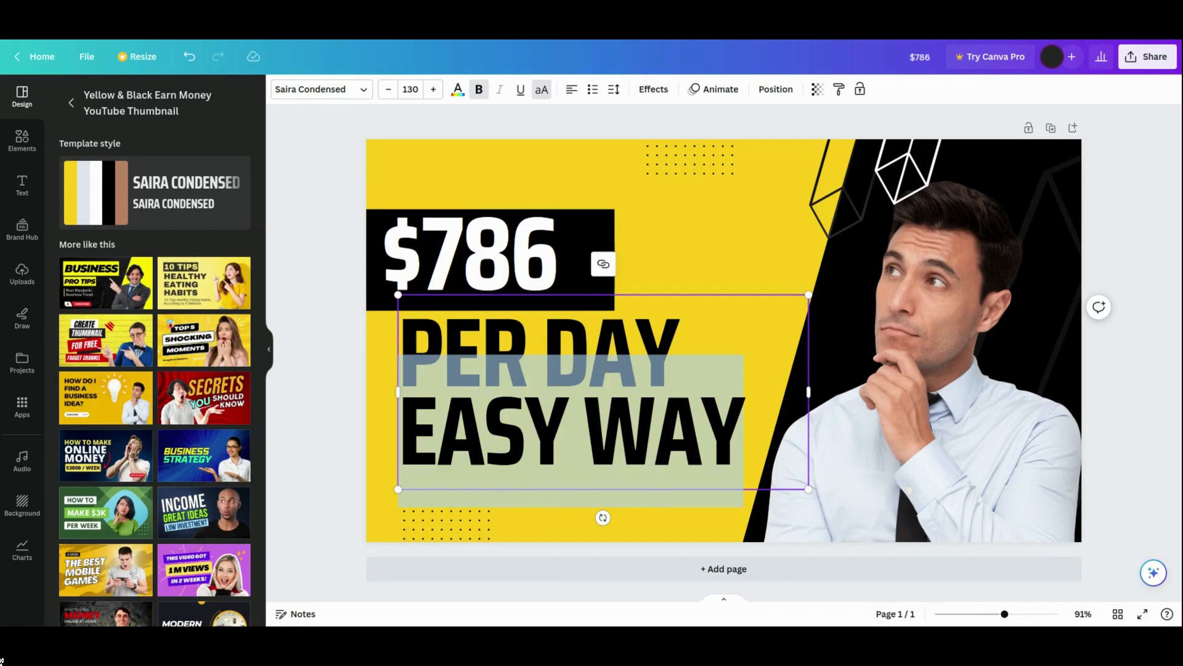
{"action": "type", "text": "QUICK"}
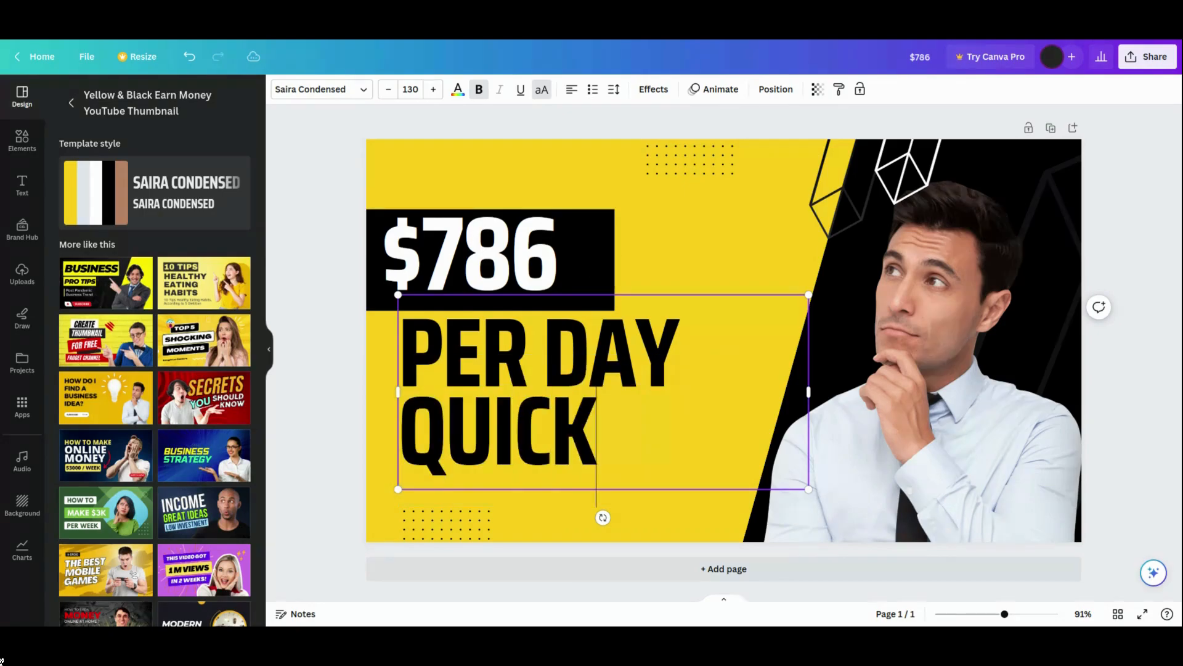
{"action": "left_click", "coordinate": [308, 434]}
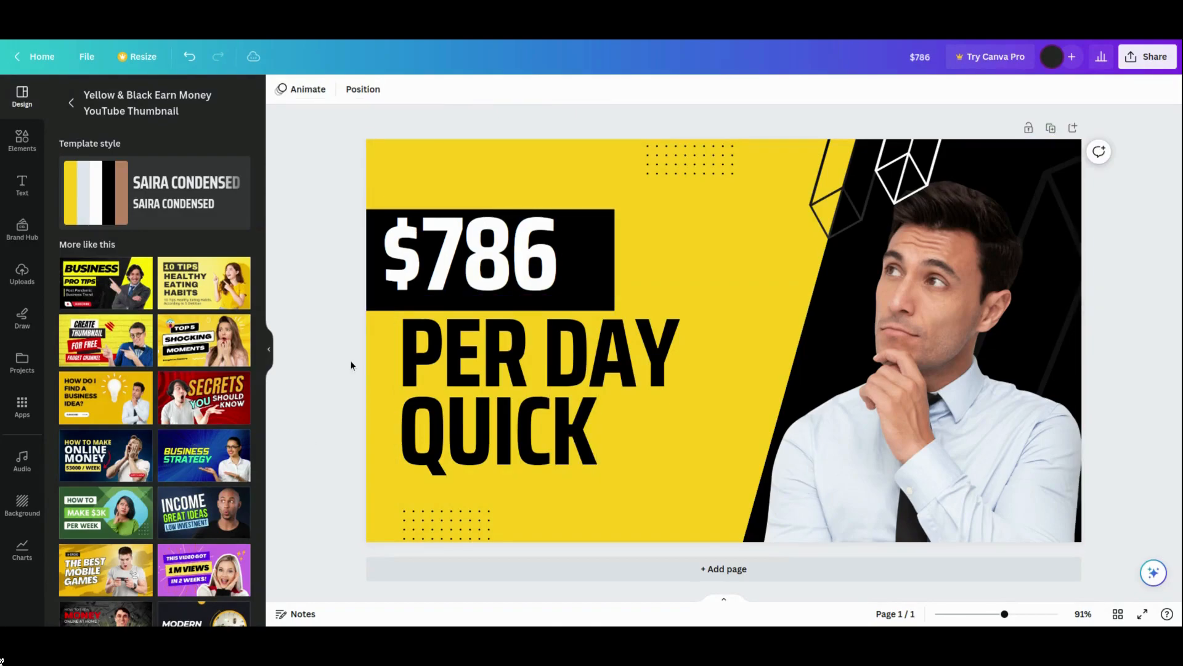
{"action": "left_click", "coordinate": [893, 172]}
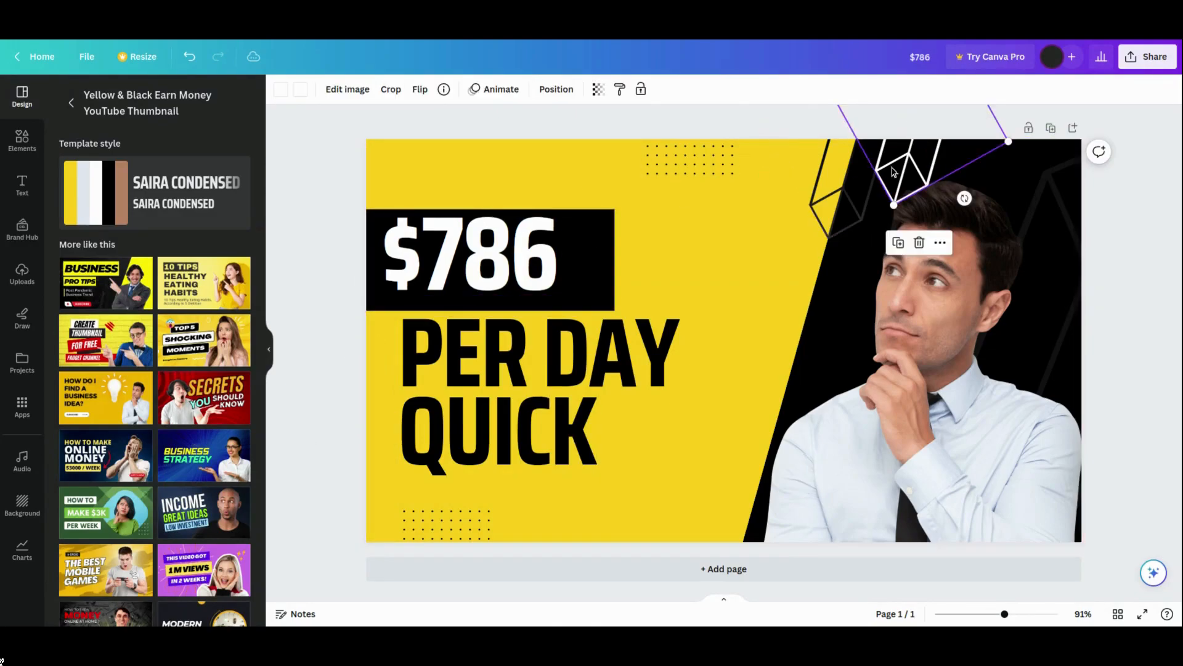
{"action": "left_click", "coordinate": [846, 192]}
{"action": "left_click", "coordinate": [372, 223]}
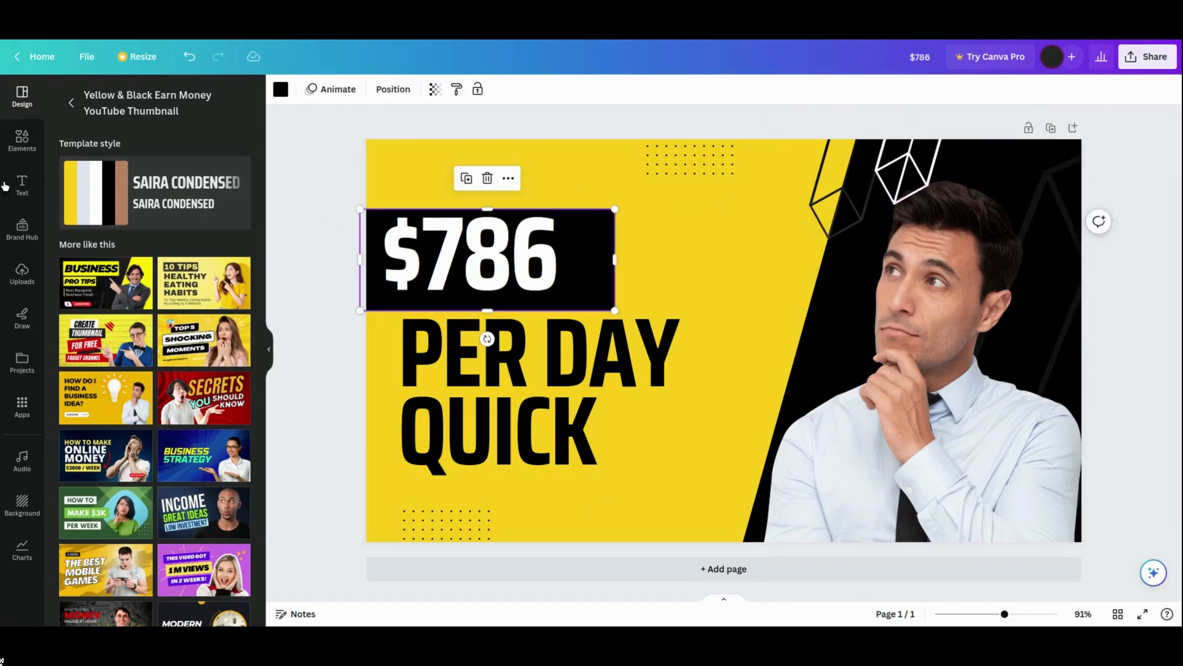
- Search the elements library for 'cash' graphics and add a green cash-stack graphic onto the design
{"action": "left_click", "coordinate": [25, 145]}
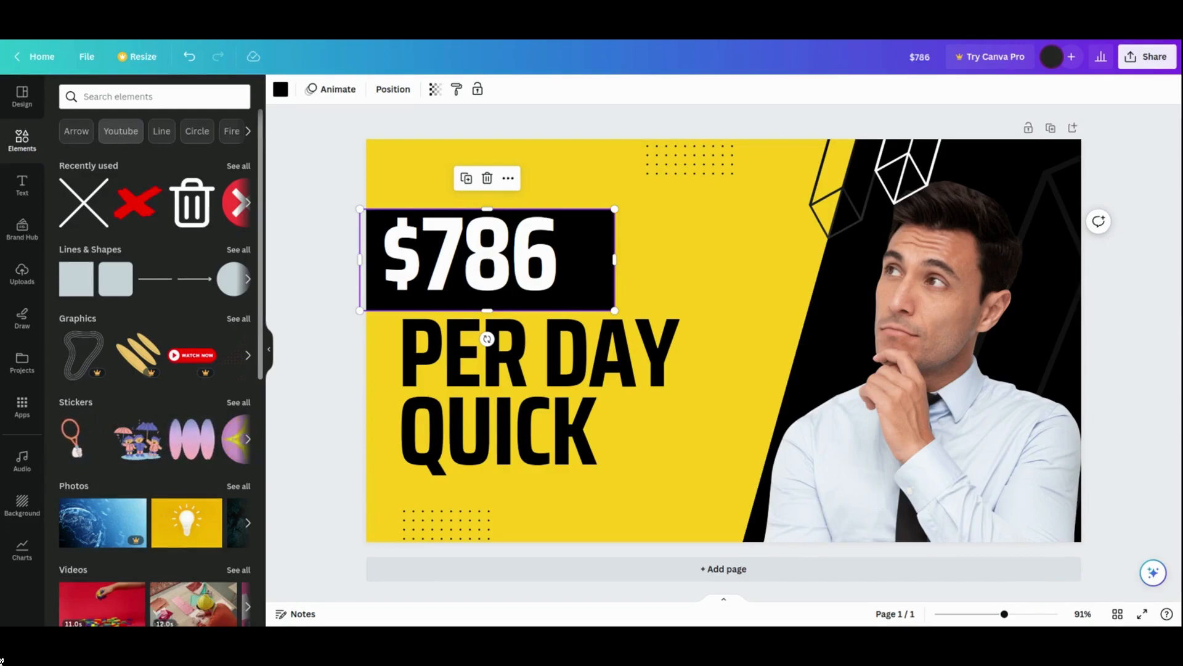
{"action": "left_click", "coordinate": [125, 102]}
{"action": "type", "text": "cash"}
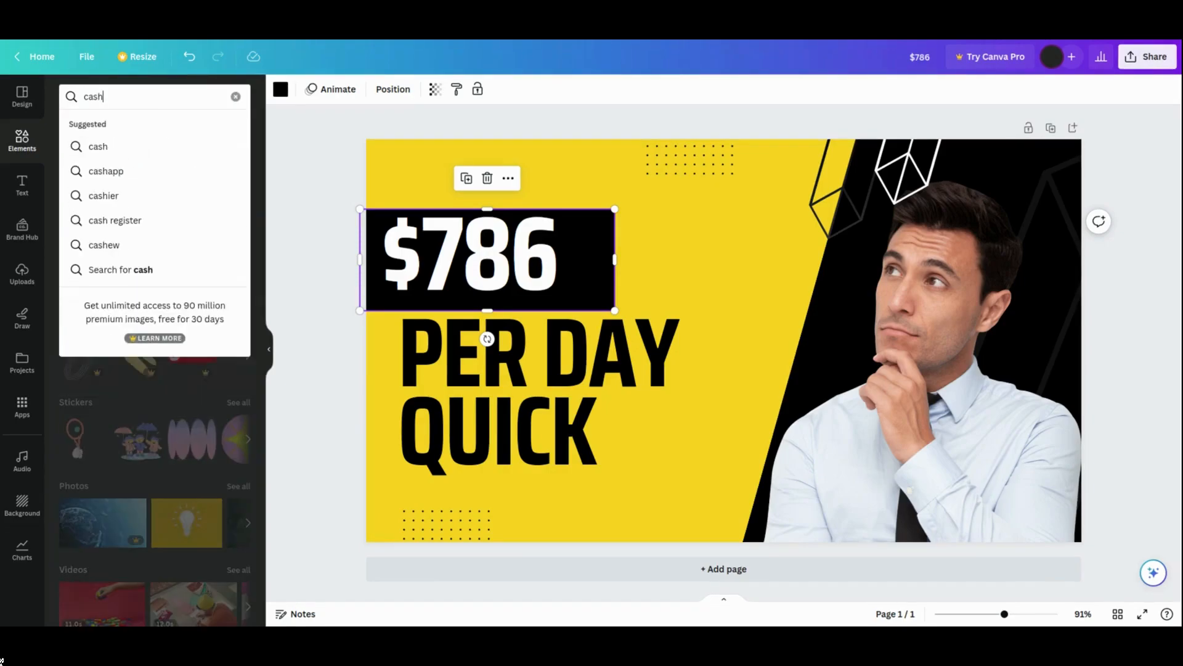
{"action": "key", "text": "Return"}
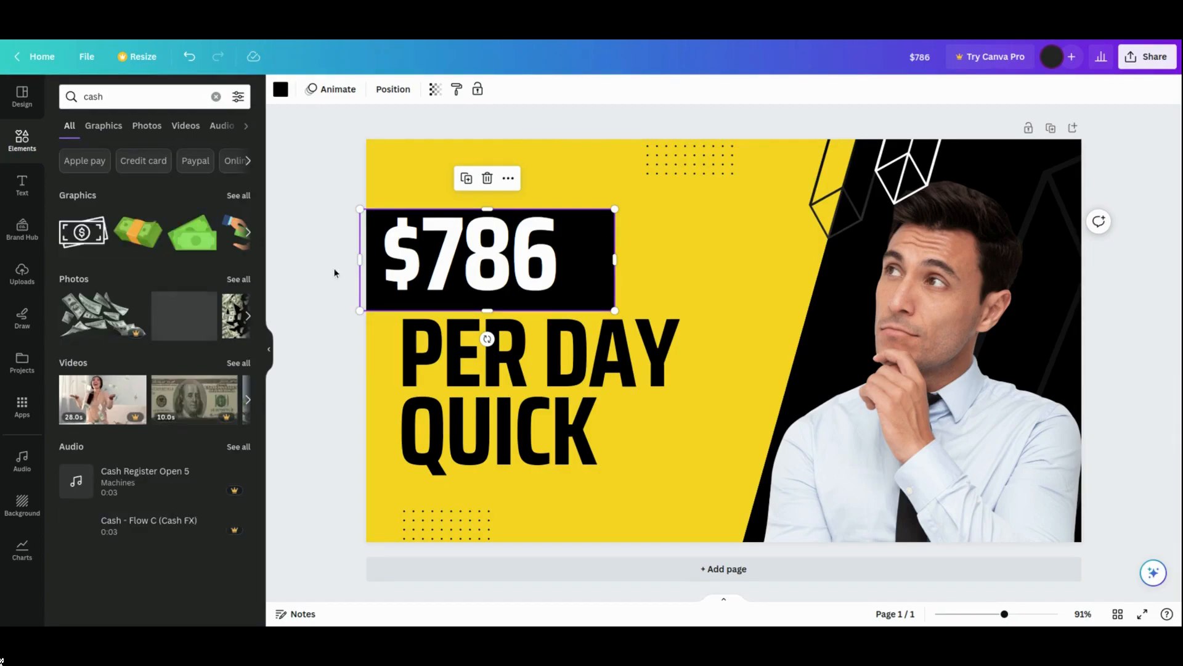
{"action": "left_click", "coordinate": [239, 196]}
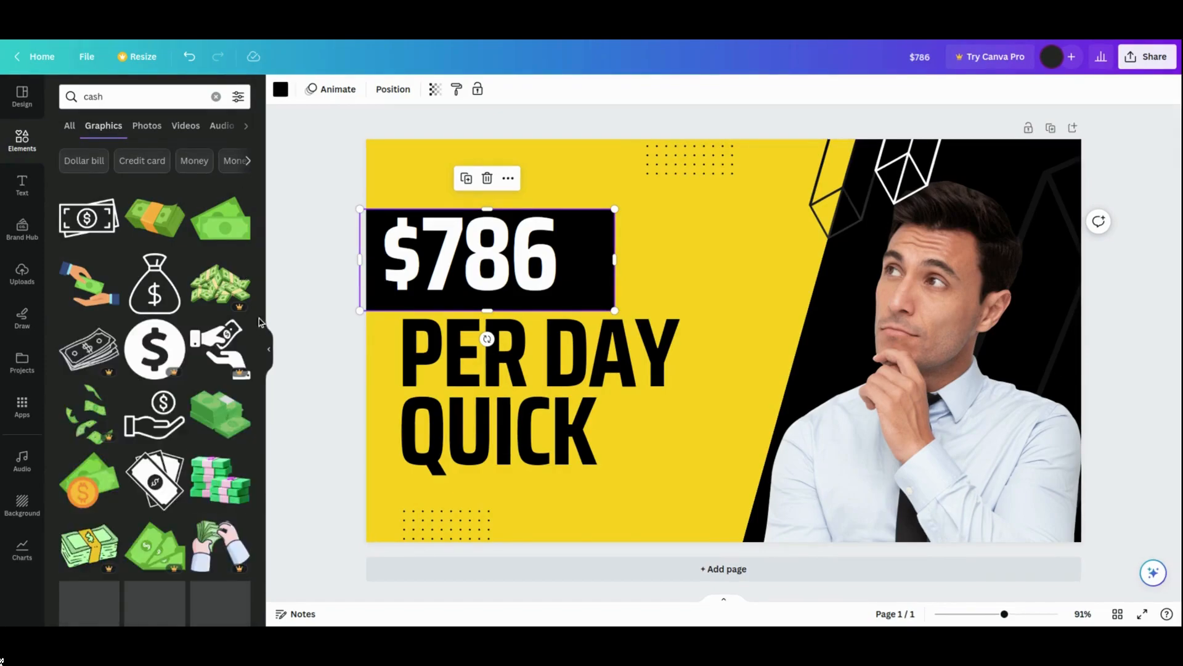
{"action": "left_click_drag", "start_coordinate": [262, 198], "coordinate": [260, 429]}
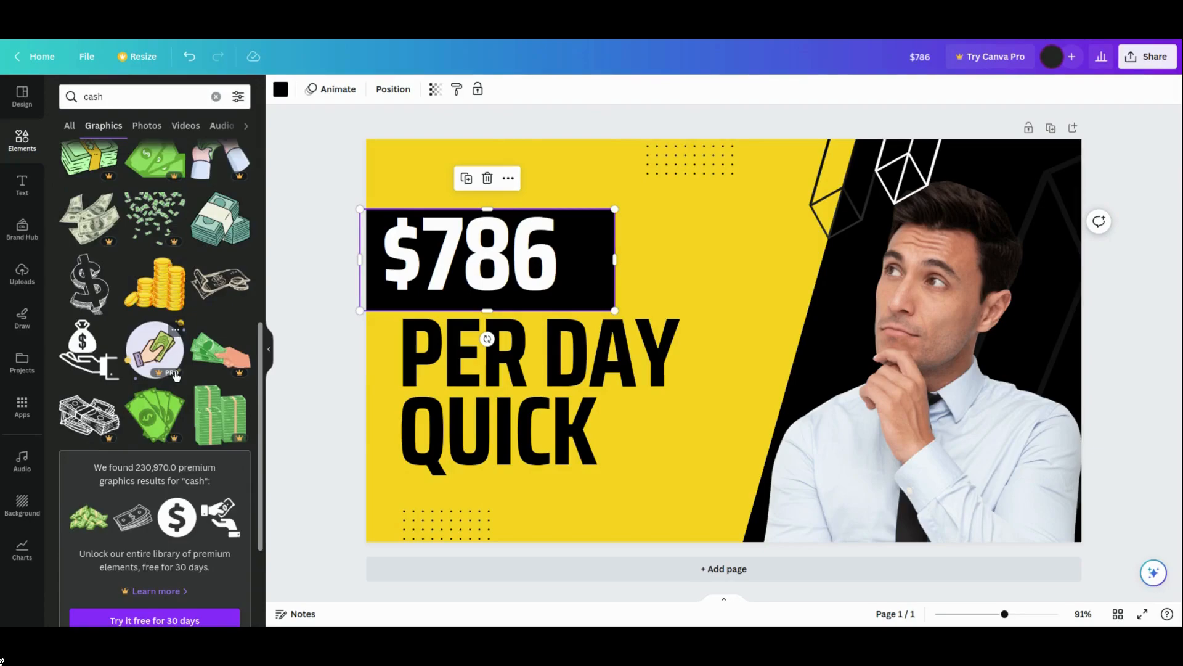
{"action": "left_click_drag", "start_coordinate": [263, 357], "coordinate": [268, 227]}
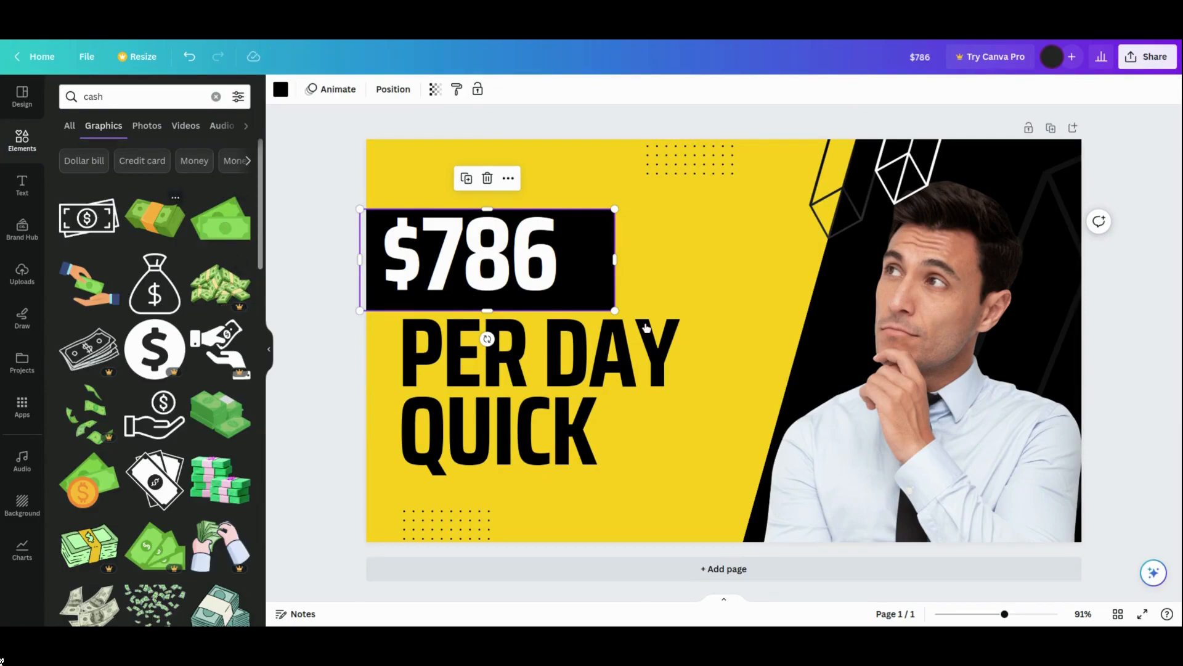
{"action": "left_click_drag", "start_coordinate": [618, 319], "coordinate": [623, 322]}
{"action": "left_click_drag", "start_coordinate": [978, 179], "coordinate": [759, 271]}
{"action": "mouse_move", "coordinate": [727, 421]}
{"action": "left_mouse_down"}
{"action": "mouse_move", "coordinate": [768, 388]}
{"action": "mouse_move", "coordinate": [759, 397]}
{"action": "mouse_move", "coordinate": [658, 336]}
{"action": "mouse_move", "coordinate": [727, 407]}
{"action": "left_mouse_up"}
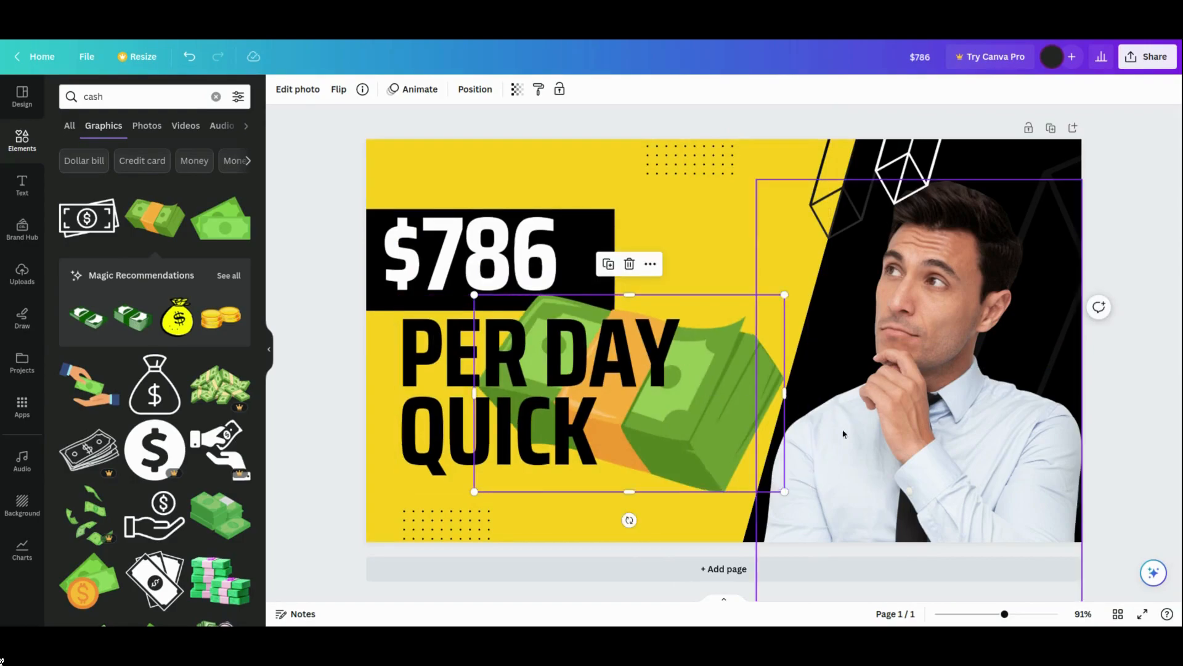
- Bring the cash-stack graphic to the front layer
{"action": "right_click", "coordinate": [735, 340]}
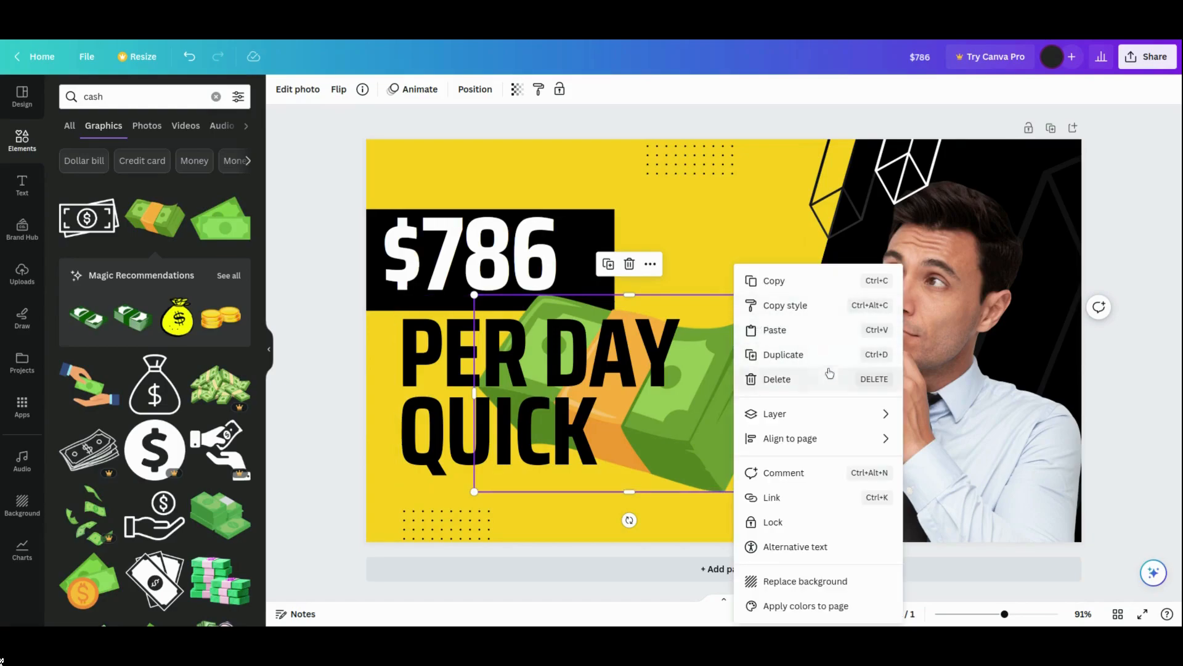
{"action": "mouse_move", "coordinate": [788, 418]}
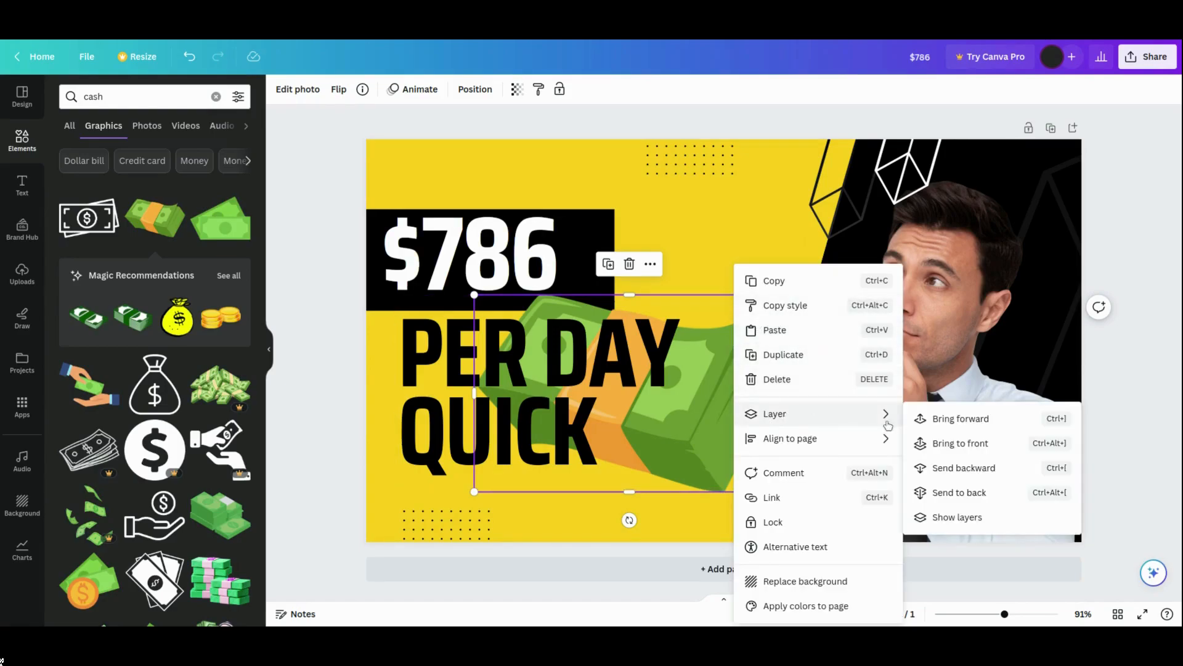
{"action": "left_click", "coordinate": [952, 444]}
- Shrink, tilt and place the cash stack to the right of 'QUICK'
{"action": "left_click_drag", "start_coordinate": [663, 403], "coordinate": [680, 384]}
{"action": "left_click_drag", "start_coordinate": [800, 277], "coordinate": [657, 367]}
{"action": "left_click_drag", "start_coordinate": [591, 419], "coordinate": [749, 260]}
{"action": "left_click_drag", "start_coordinate": [732, 339], "coordinate": [758, 335]}
{"action": "left_click_drag", "start_coordinate": [765, 272], "coordinate": [732, 450]}
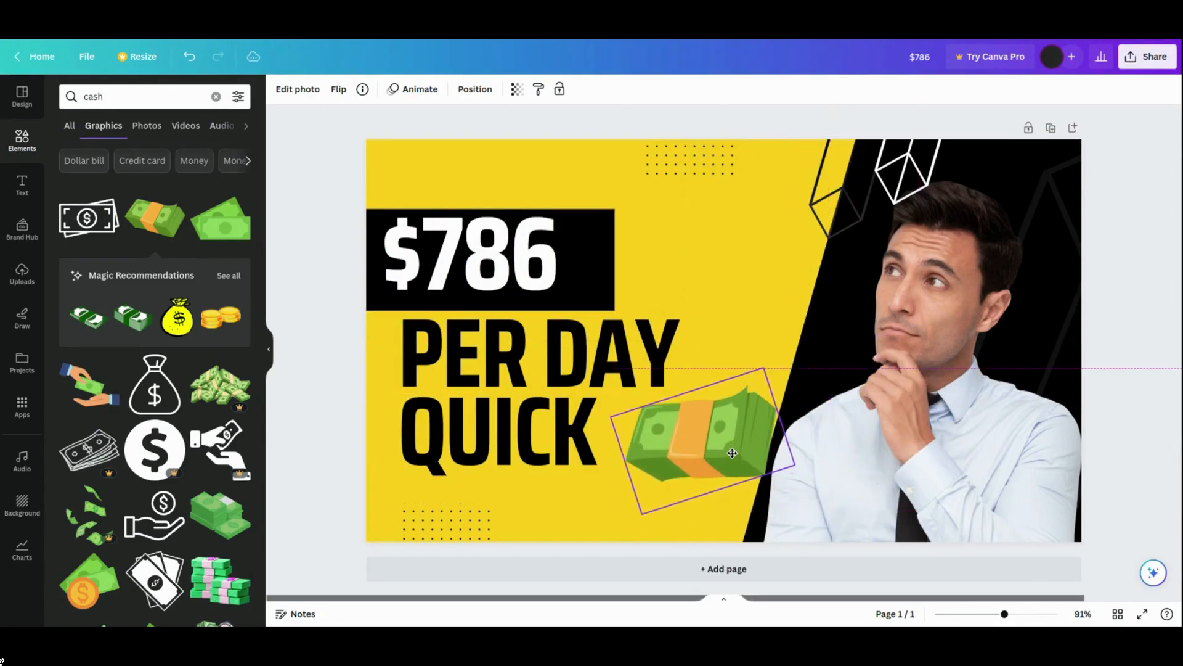
{"action": "left_click_drag", "start_coordinate": [764, 367], "coordinate": [744, 392]}
{"action": "left_click_drag", "start_coordinate": [708, 462], "coordinate": [713, 442]}
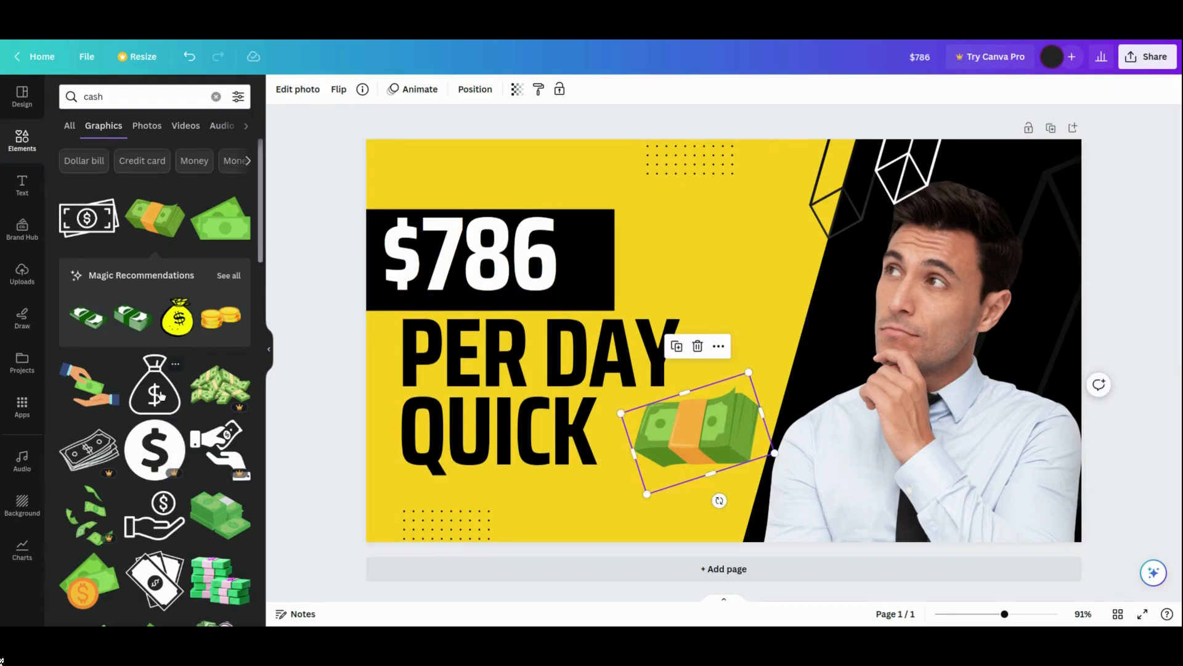
- Enlarge the cash stack and rotate it further beside the headline
{"action": "left_click", "coordinate": [723, 262]}
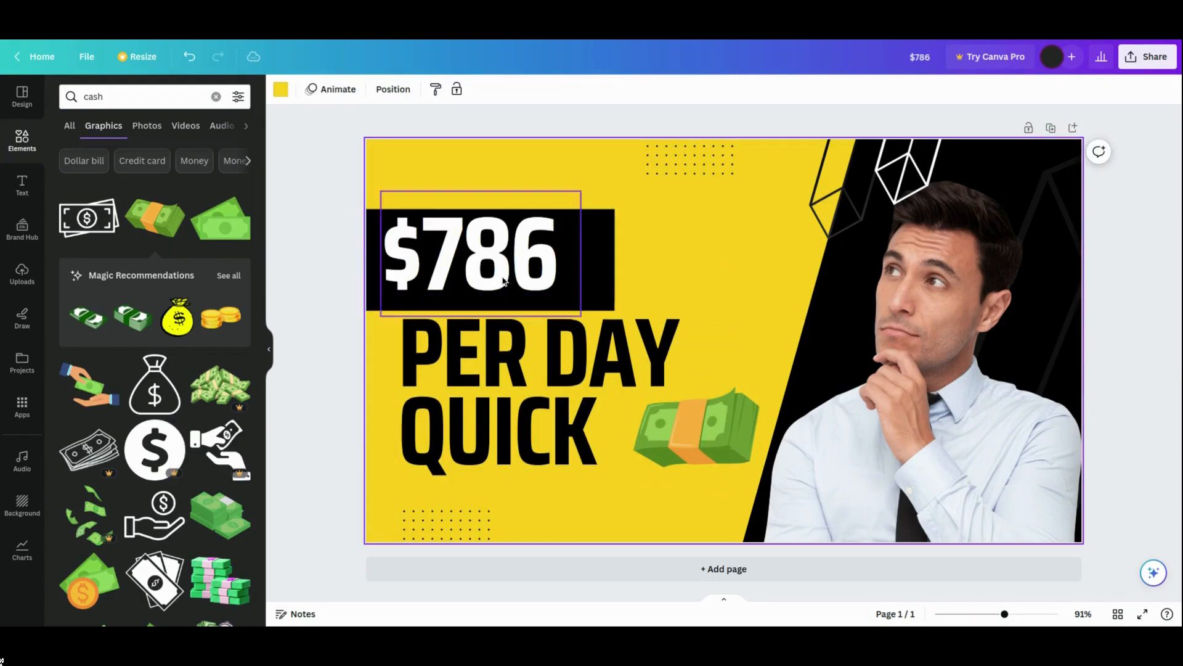
{"action": "left_click", "coordinate": [663, 447]}
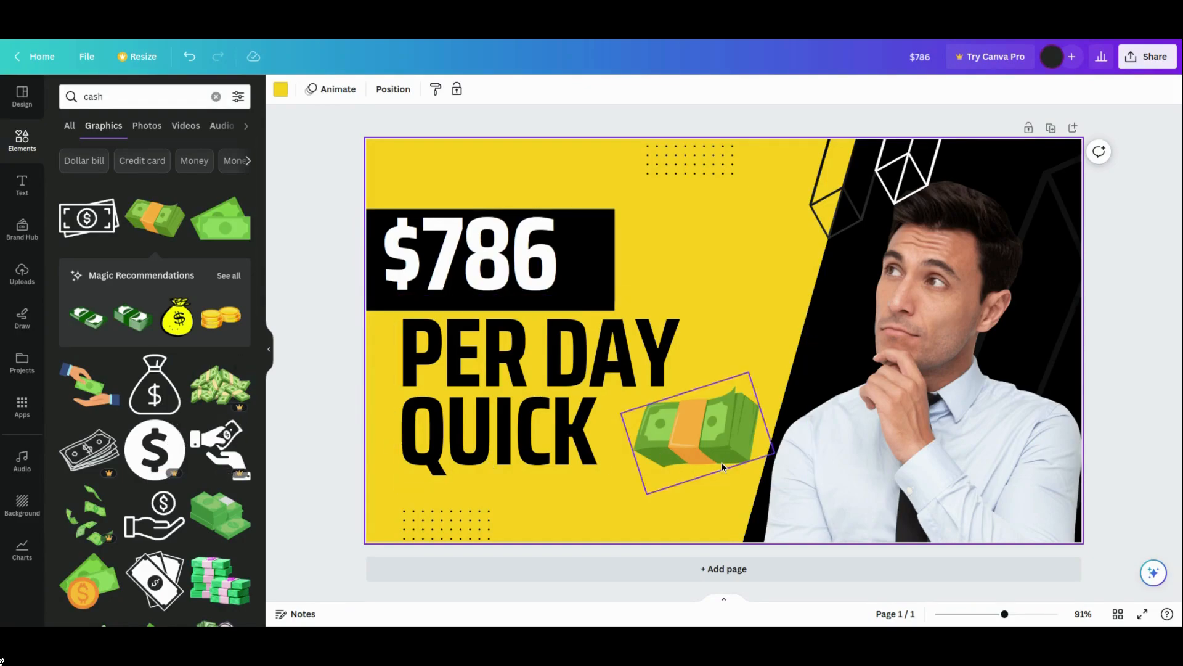
{"action": "left_click_drag", "start_coordinate": [647, 493], "coordinate": [621, 524]}
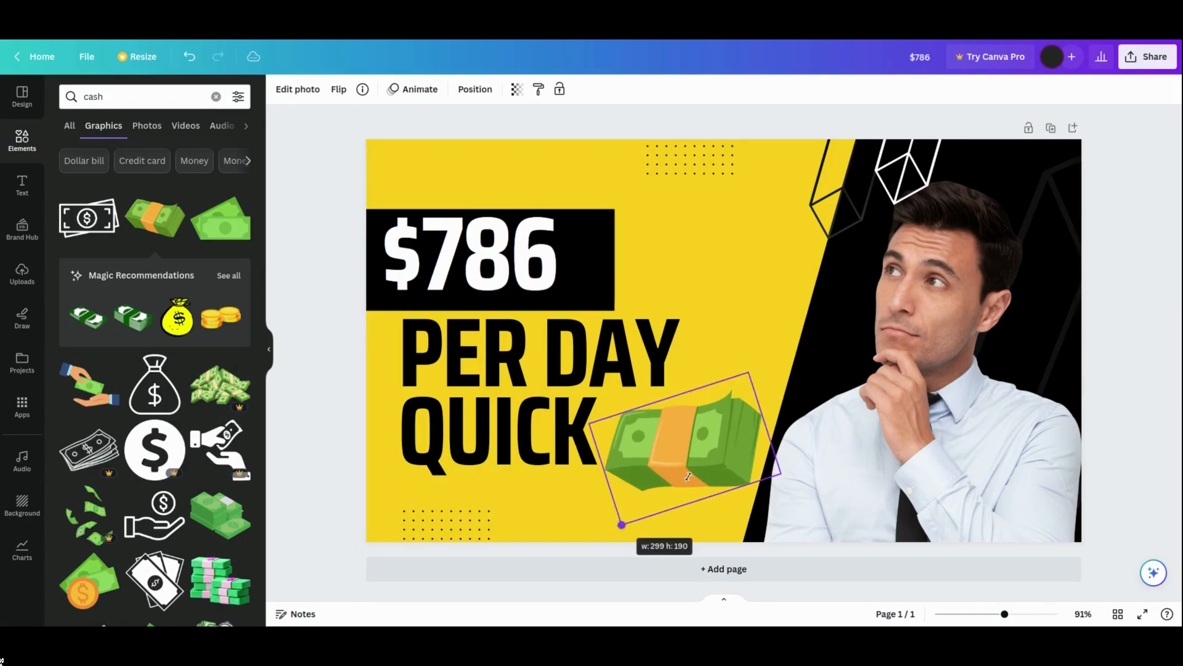
{"action": "left_click_drag", "start_coordinate": [690, 478], "coordinate": [704, 489]}
{"action": "left_click_drag", "start_coordinate": [723, 536], "coordinate": [759, 519]}
{"action": "left_click_drag", "start_coordinate": [703, 449], "coordinate": [703, 454]}
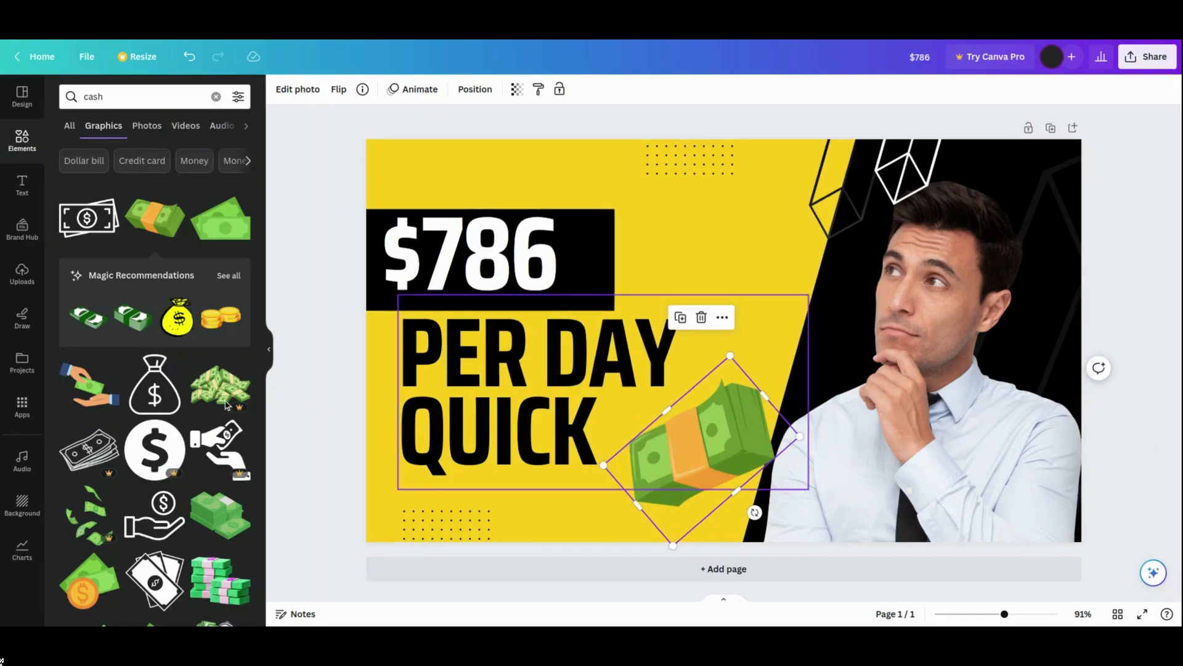
- Add a money bag graphic, shrink it and place it above the cash stack
{"action": "left_click", "coordinate": [155, 392]}
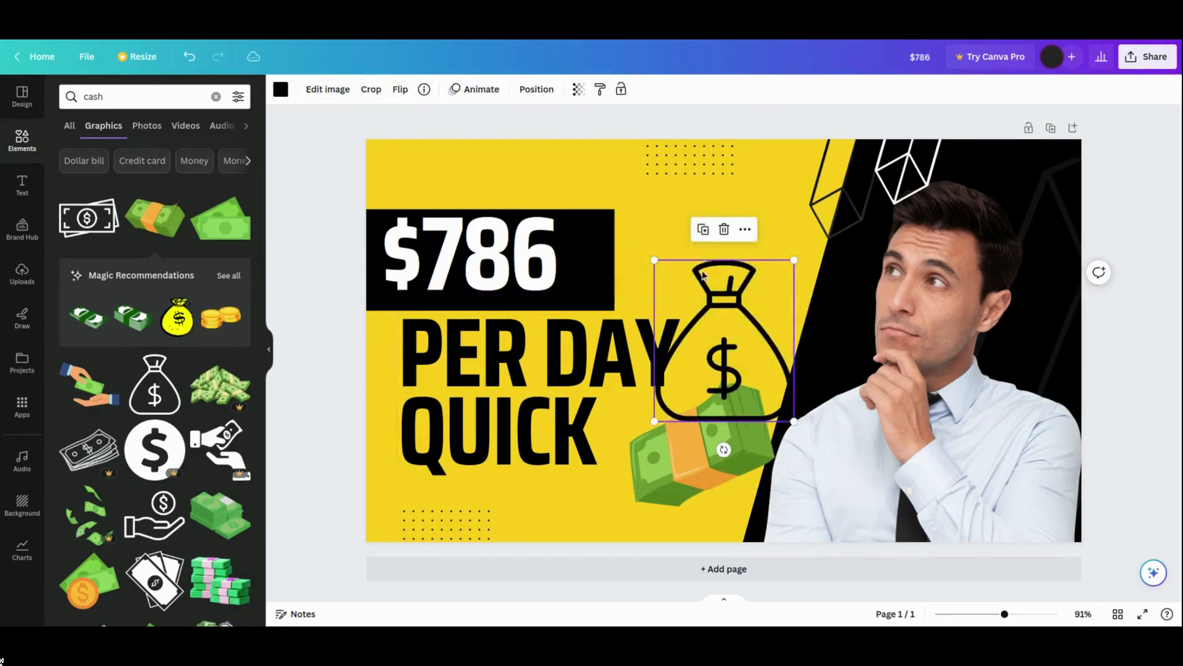
{"action": "left_click_drag", "start_coordinate": [708, 281], "coordinate": [708, 238]}
{"action": "left_click_drag", "start_coordinate": [794, 211], "coordinate": [725, 297]}
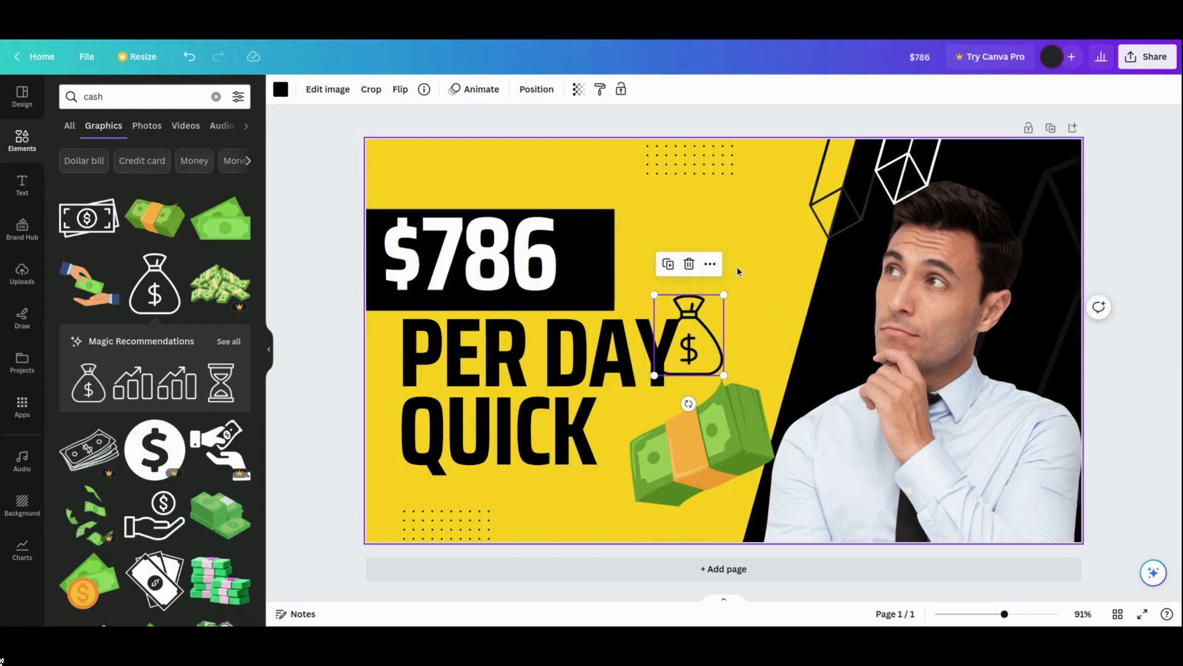
{"action": "left_click_drag", "start_coordinate": [689, 336], "coordinate": [712, 261]}
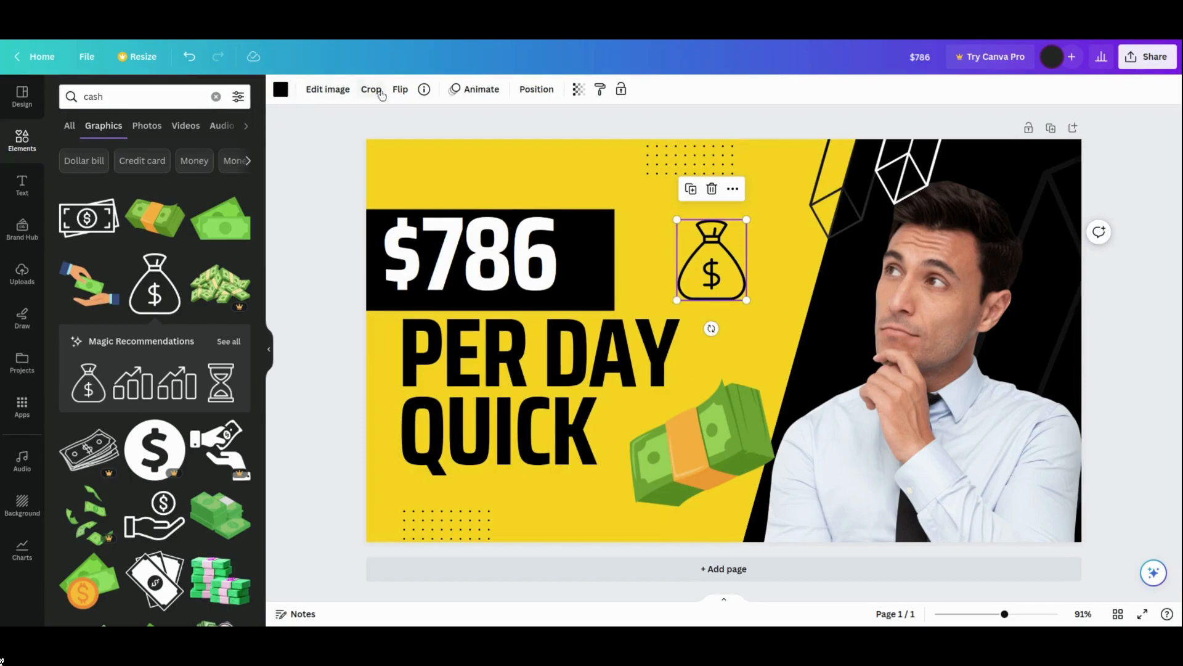
- Recolor the money bag graphic white and move it next to '$786'
{"action": "left_click", "coordinate": [282, 91]}
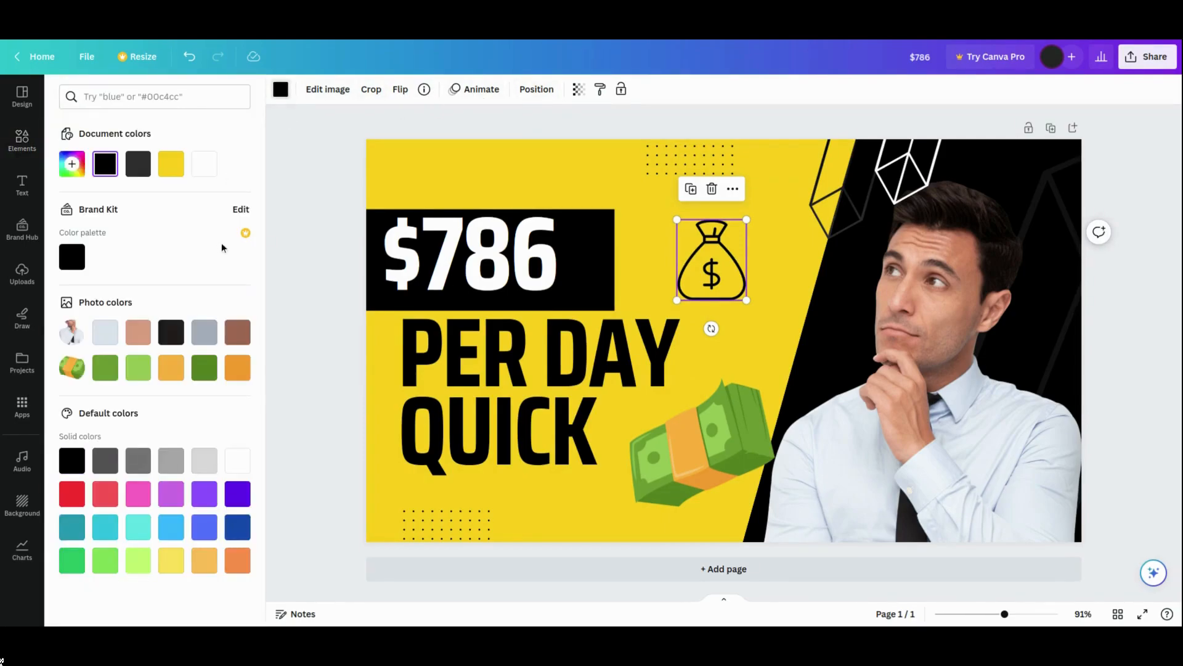
{"action": "left_click", "coordinate": [204, 164]}
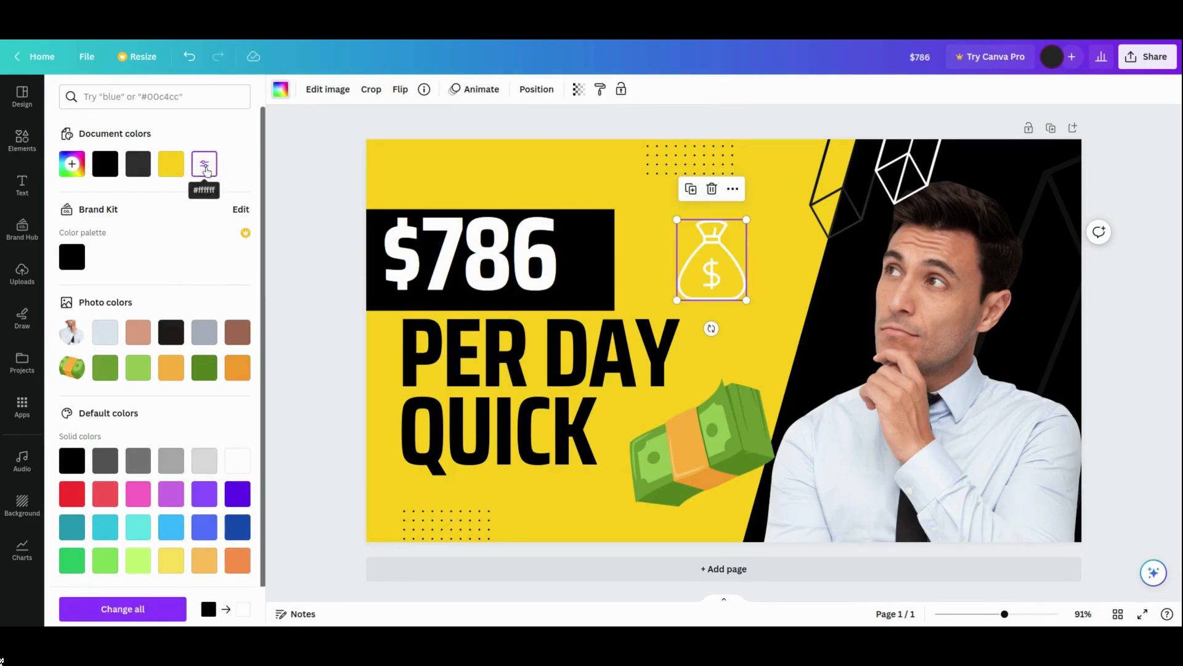
{"action": "left_click_drag", "start_coordinate": [725, 248], "coordinate": [599, 252]}
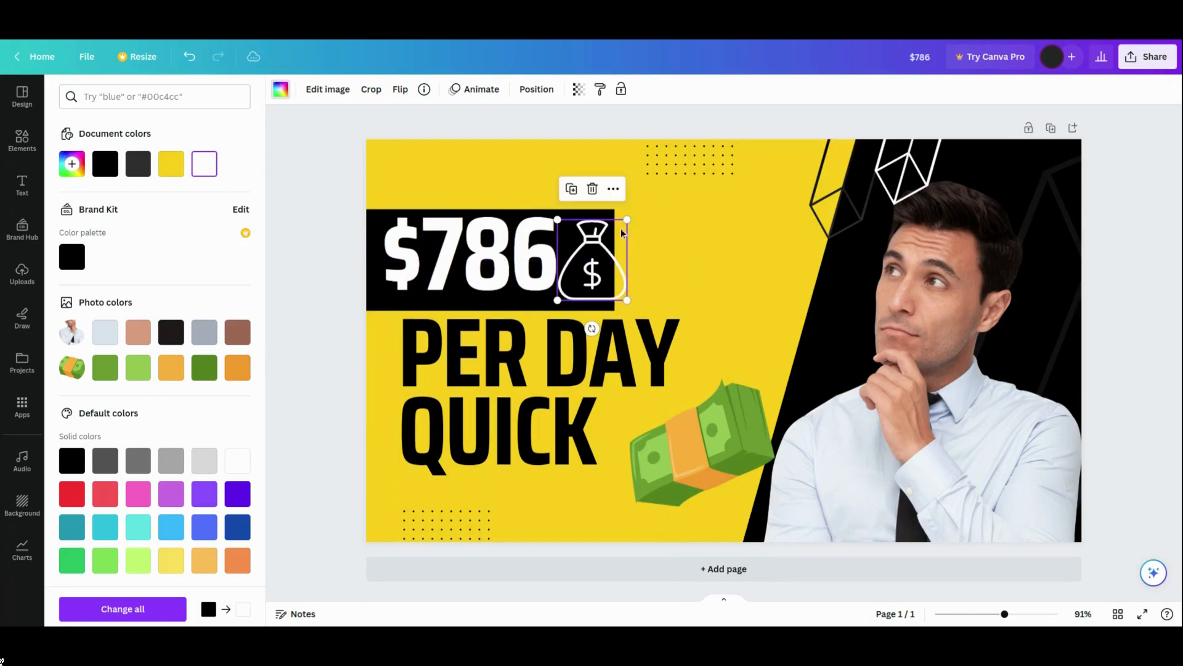
- Shrink the money bag, widen the black price banner, and fit the bag inside the banner beside '$786'
{"action": "left_click_drag", "start_coordinate": [622, 213], "coordinate": [595, 270]}
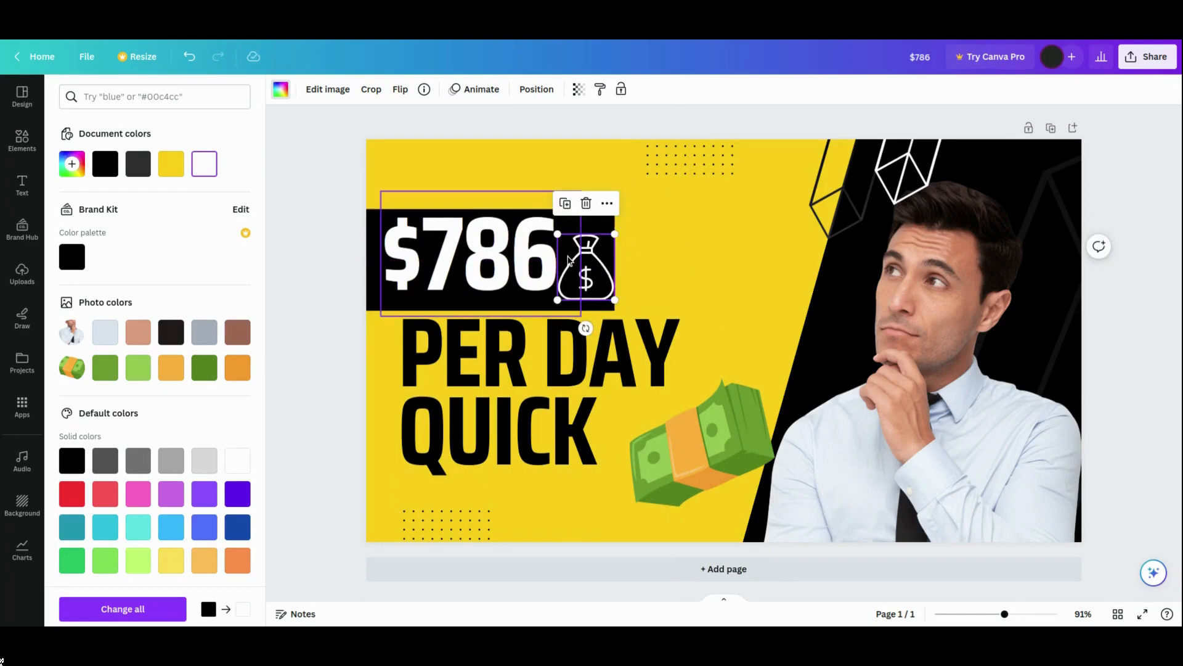
{"action": "left_click_drag", "start_coordinate": [602, 274], "coordinate": [751, 269]}
{"action": "left_click", "coordinate": [609, 264]}
{"action": "left_click_drag", "start_coordinate": [613, 260], "coordinate": [663, 261]}
{"action": "left_click_drag", "start_coordinate": [735, 266], "coordinate": [614, 279]}
{"action": "left_click", "coordinate": [316, 252]}
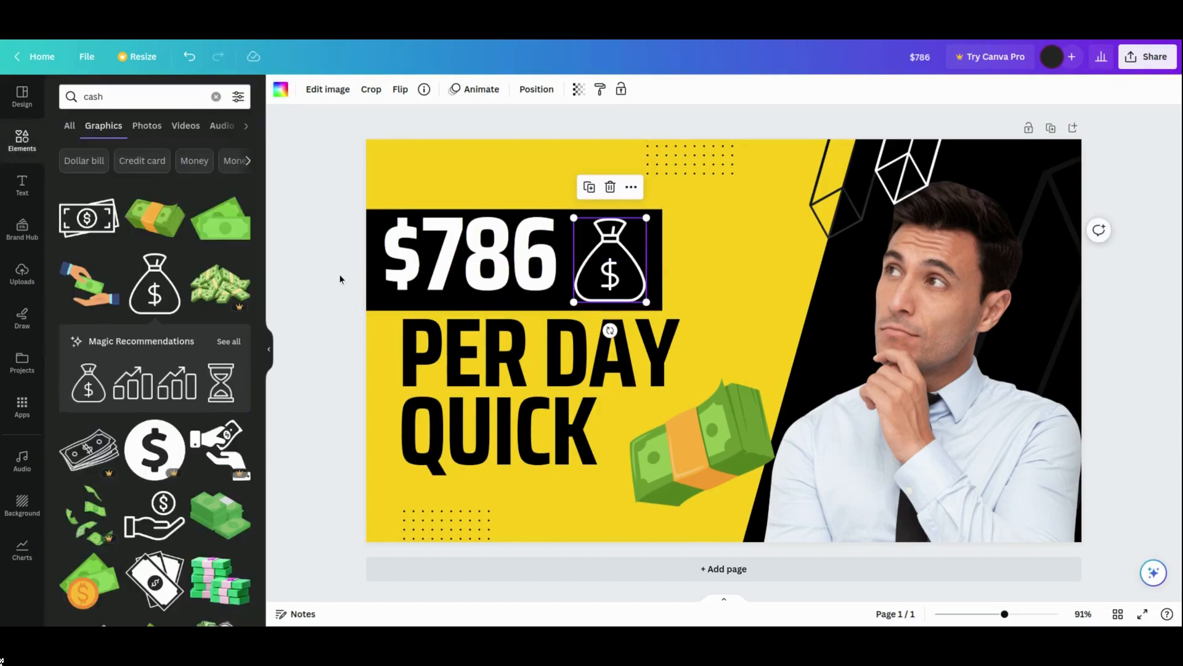
{"action": "left_click_drag", "start_coordinate": [646, 219], "coordinate": [640, 226]}
{"action": "left_click_drag", "start_coordinate": [609, 267], "coordinate": [610, 260]}
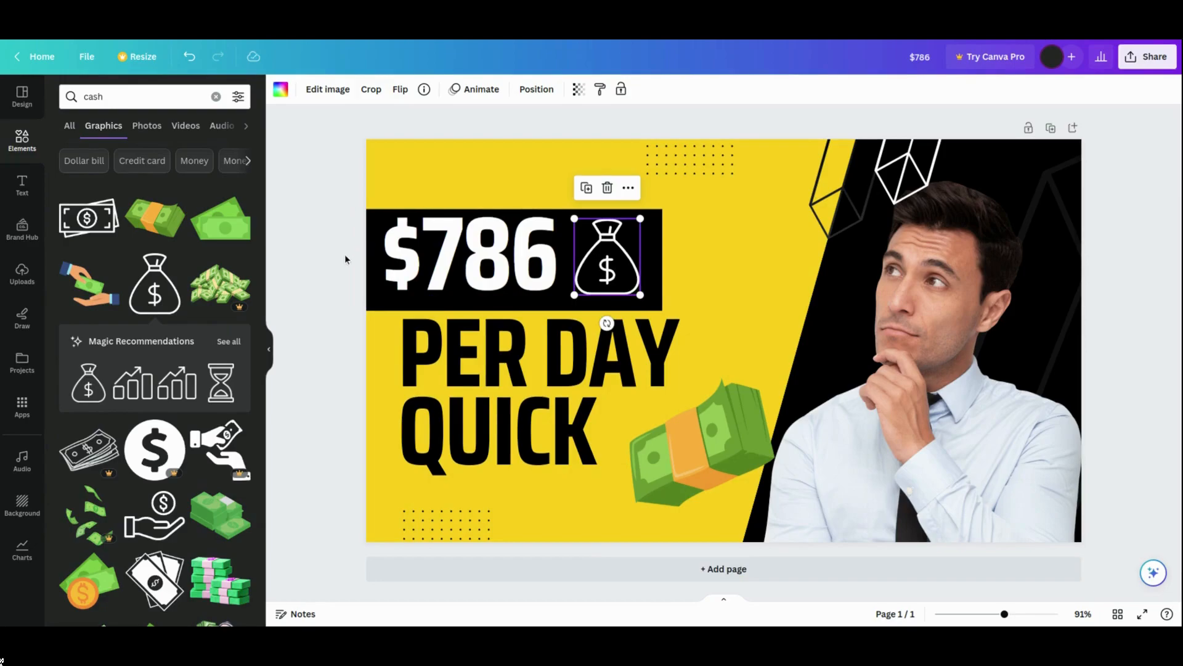
{"action": "left_click", "coordinate": [339, 273]}
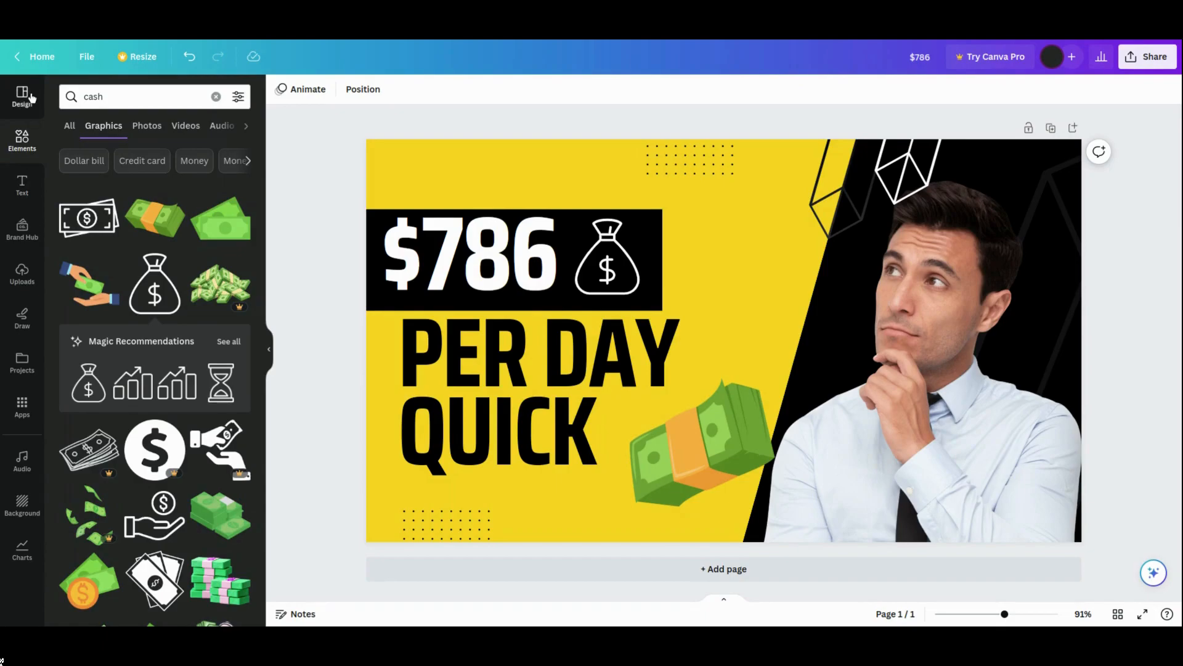
- Clear the element search and set the thumbnail background colour to light purple
{"action": "left_click_drag", "start_coordinate": [261, 196], "coordinate": [266, 95]}
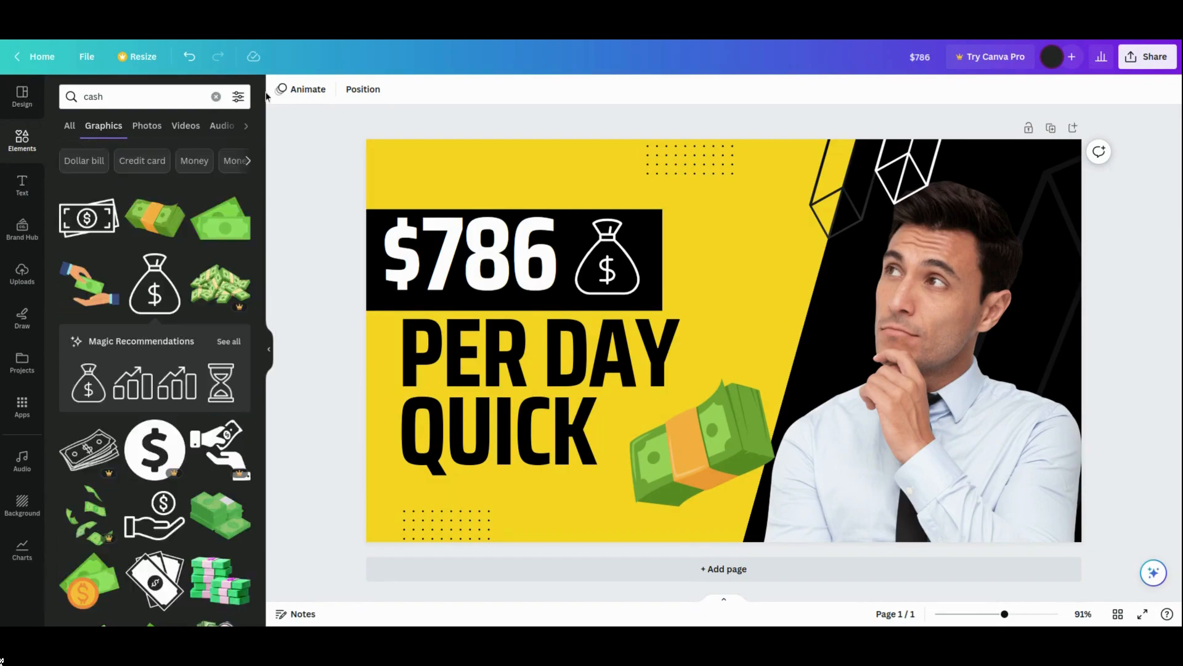
{"action": "left_click", "coordinate": [216, 96]}
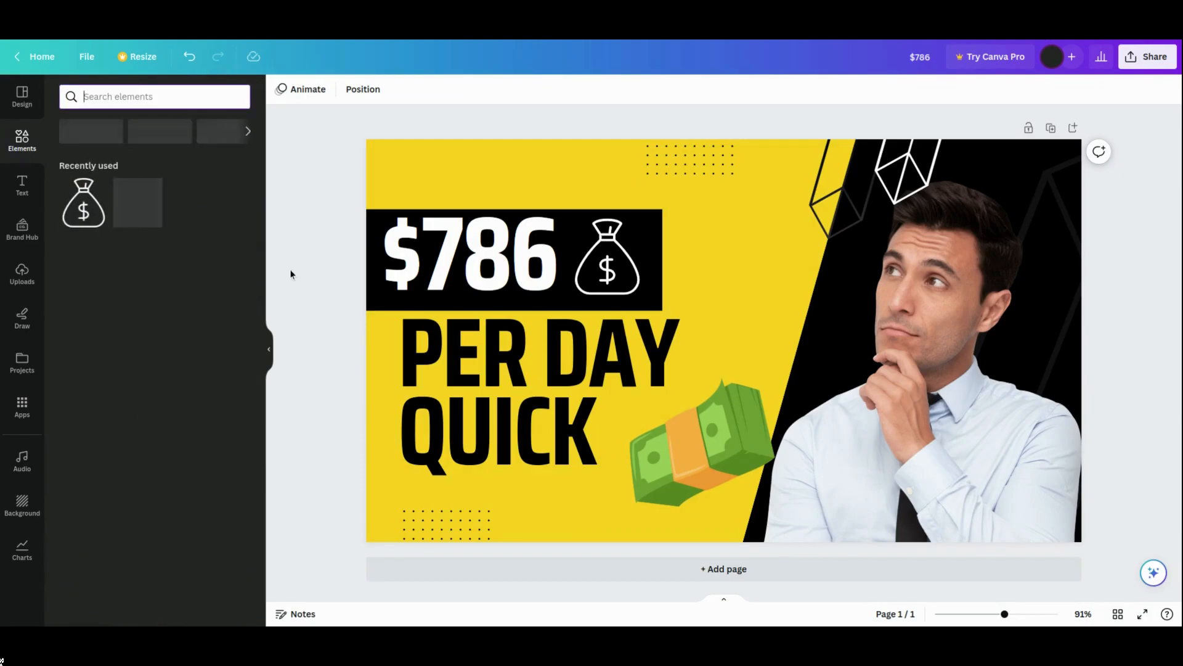
{"action": "left_click", "coordinate": [431, 167]}
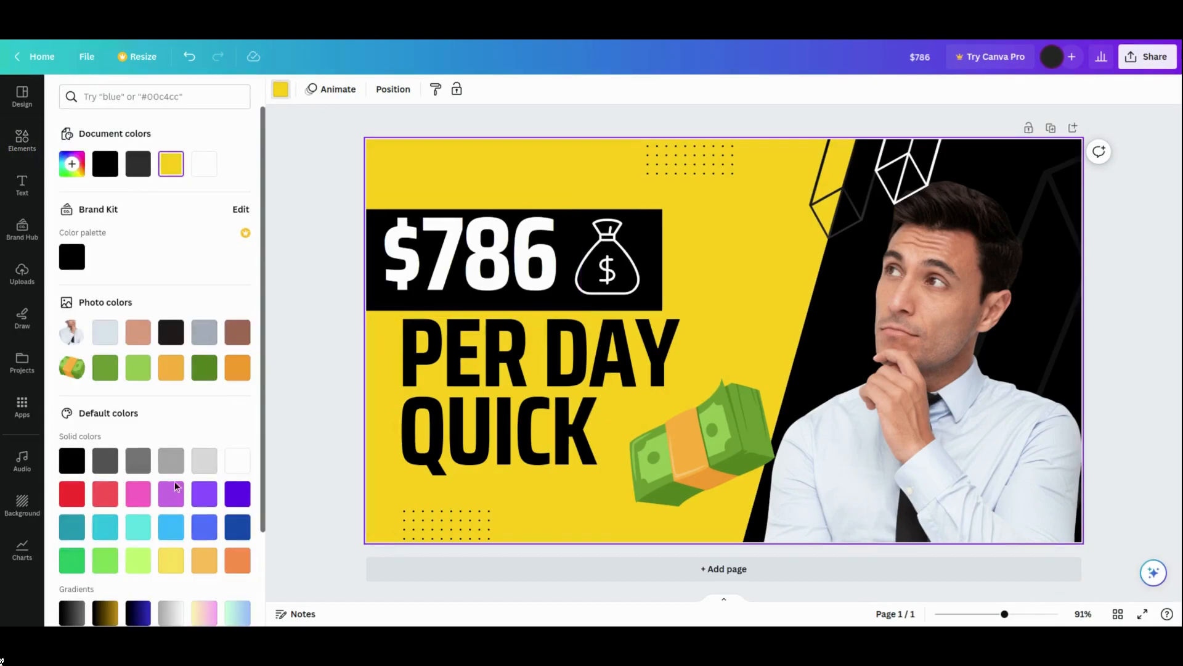
{"action": "scroll", "coordinate": [177, 499], "scroll_direction": "down", "scroll_amount": 2}
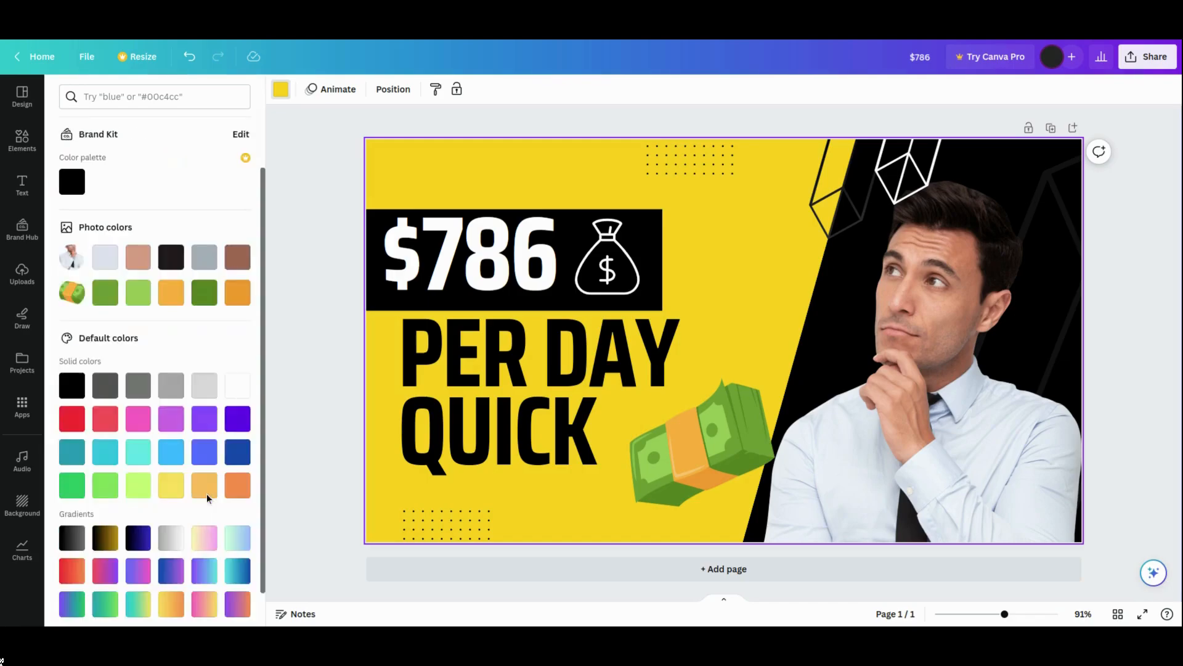
{"action": "left_click", "coordinate": [179, 426]}
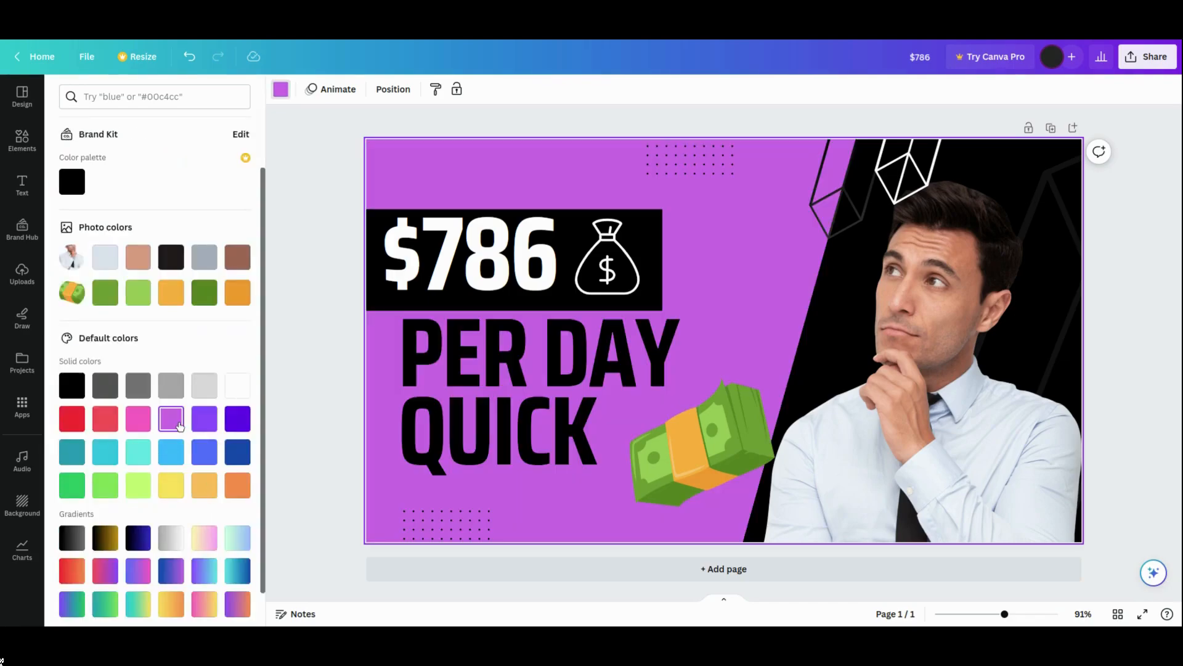
{"action": "left_click", "coordinate": [205, 421]}
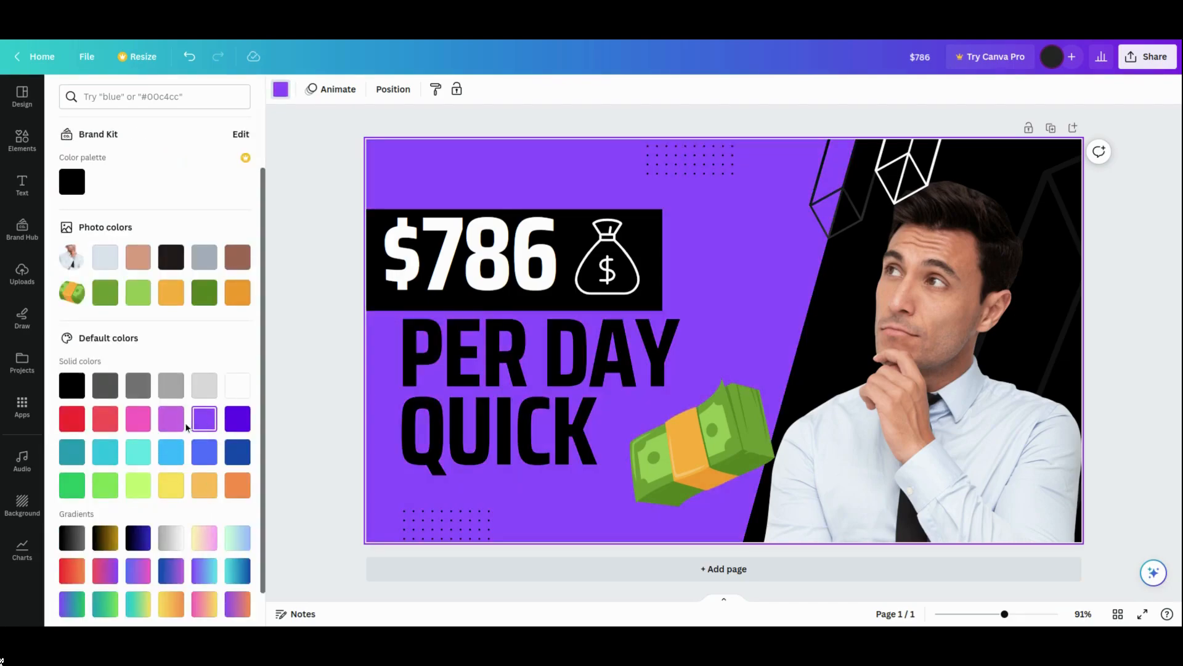
{"action": "left_click", "coordinate": [179, 426]}
{"action": "left_click", "coordinate": [317, 316]}
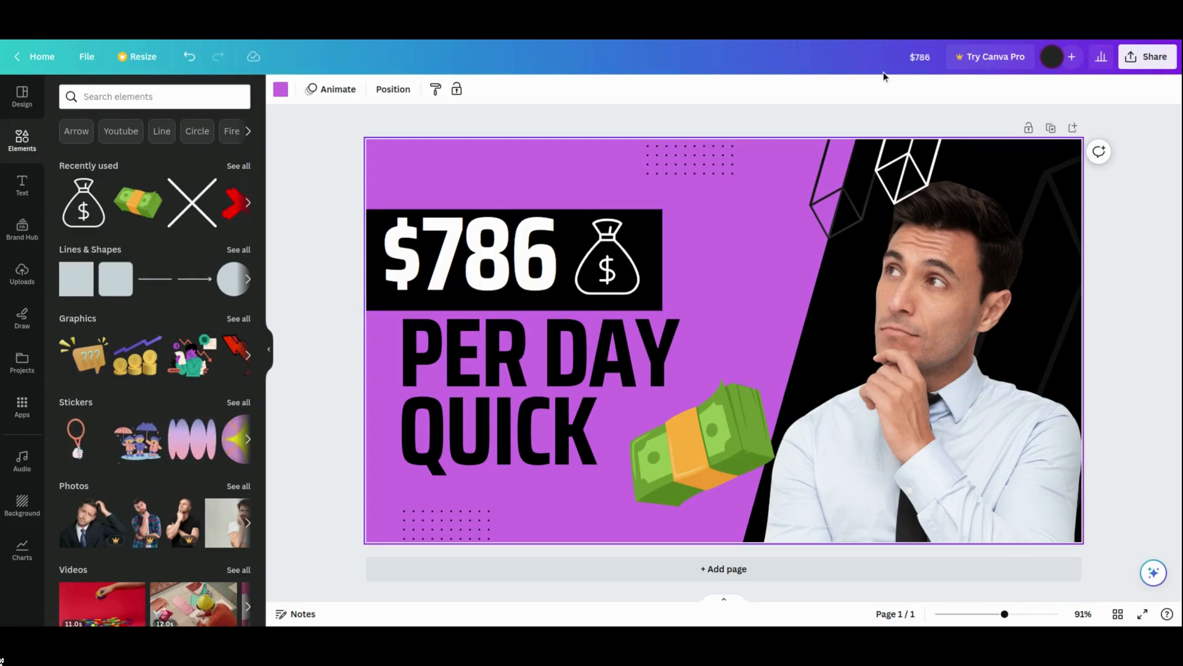
- Rename the design as 'how to make money'
{"action": "left_click", "coordinate": [901, 59]}
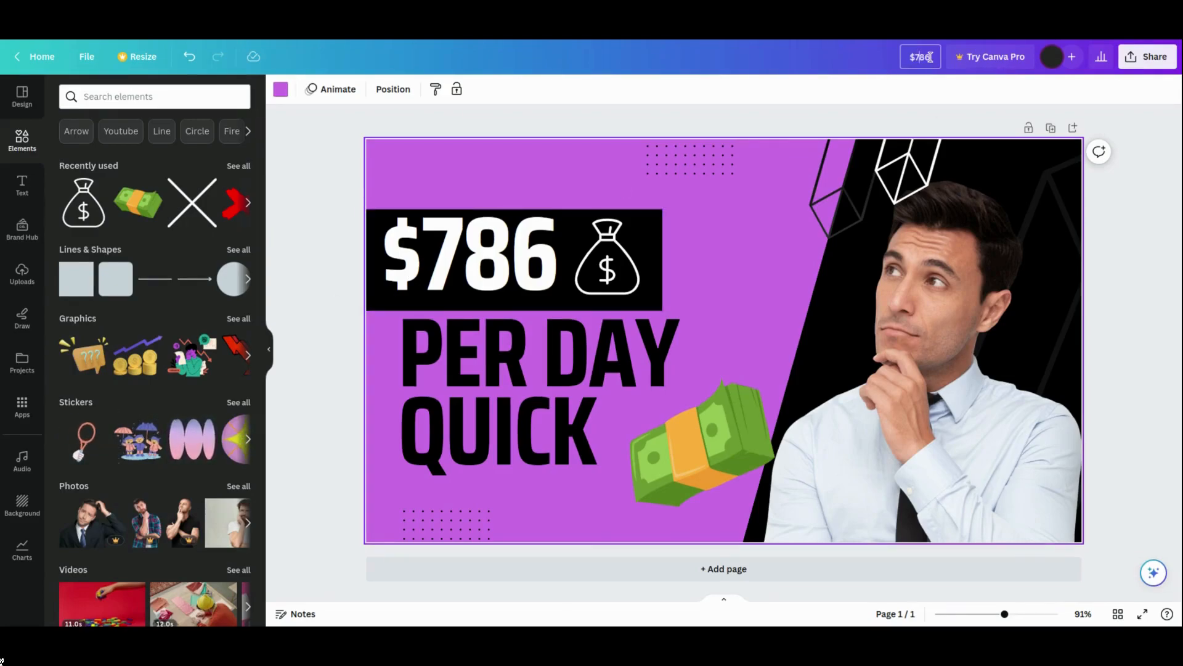
{"action": "key", "text": "BackSpace"}
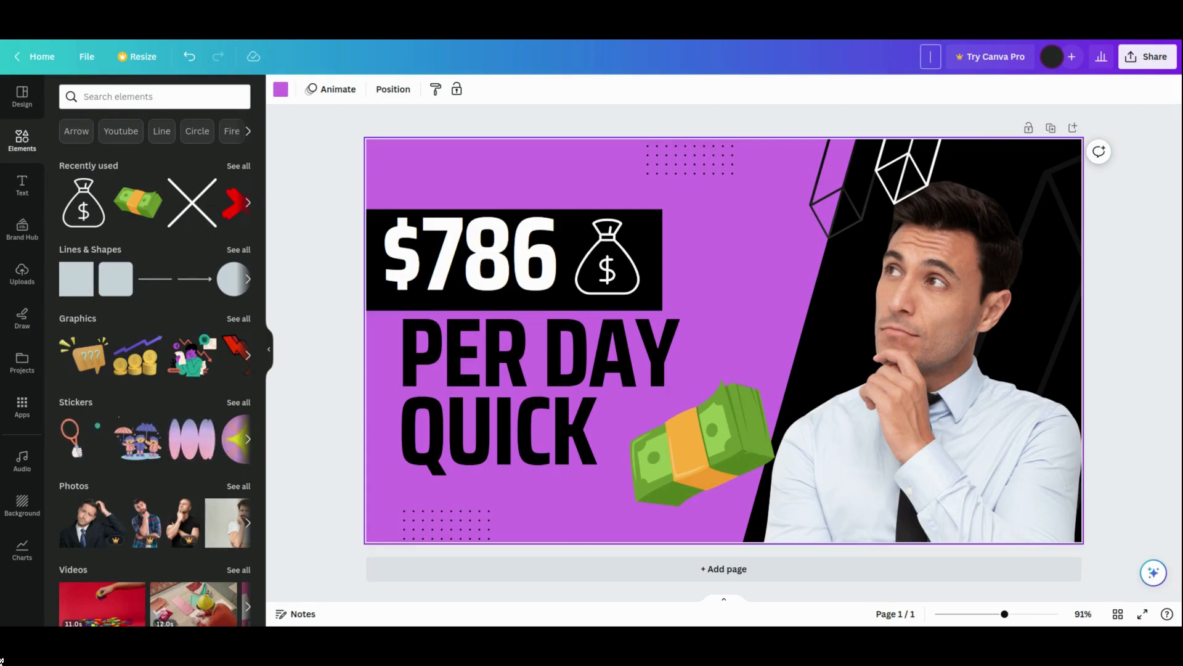
{"action": "type", "text": "ho"}
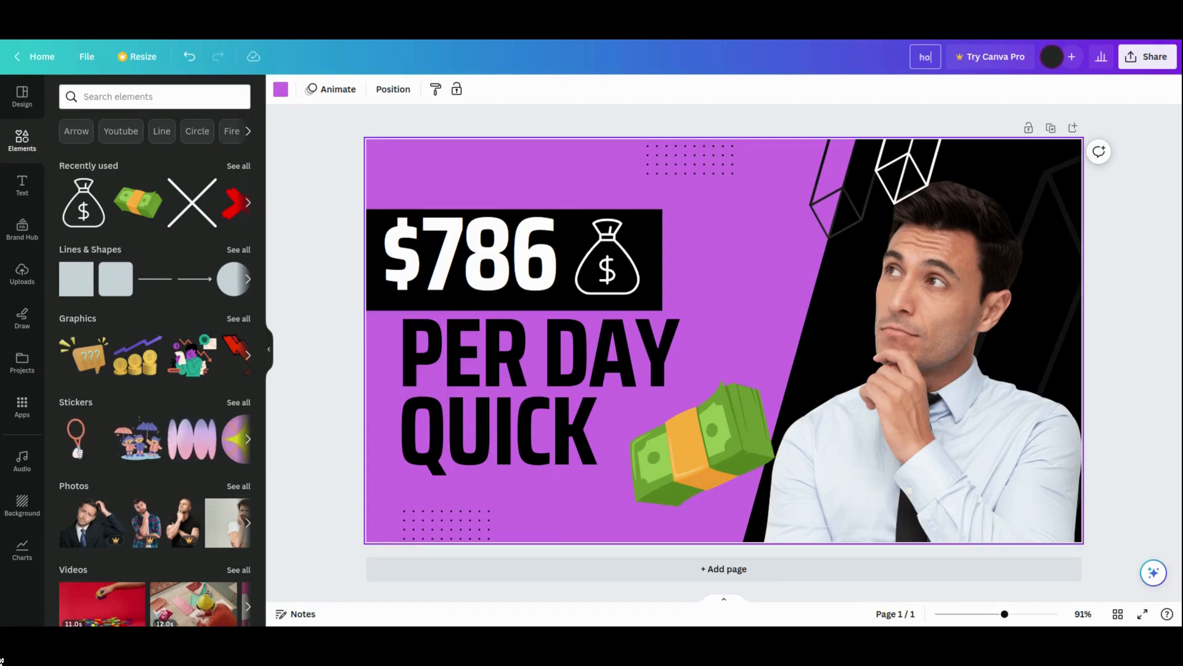
{"action": "type", "text": " wto make money"}
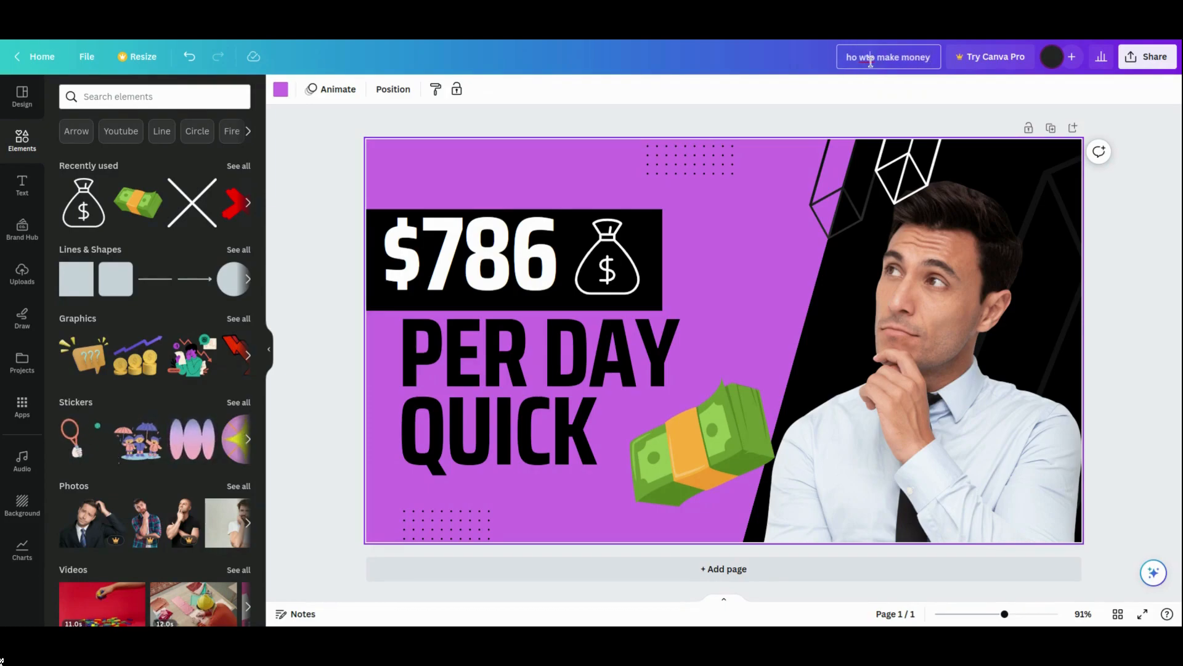
{"action": "key", "text": "BackSpace"}
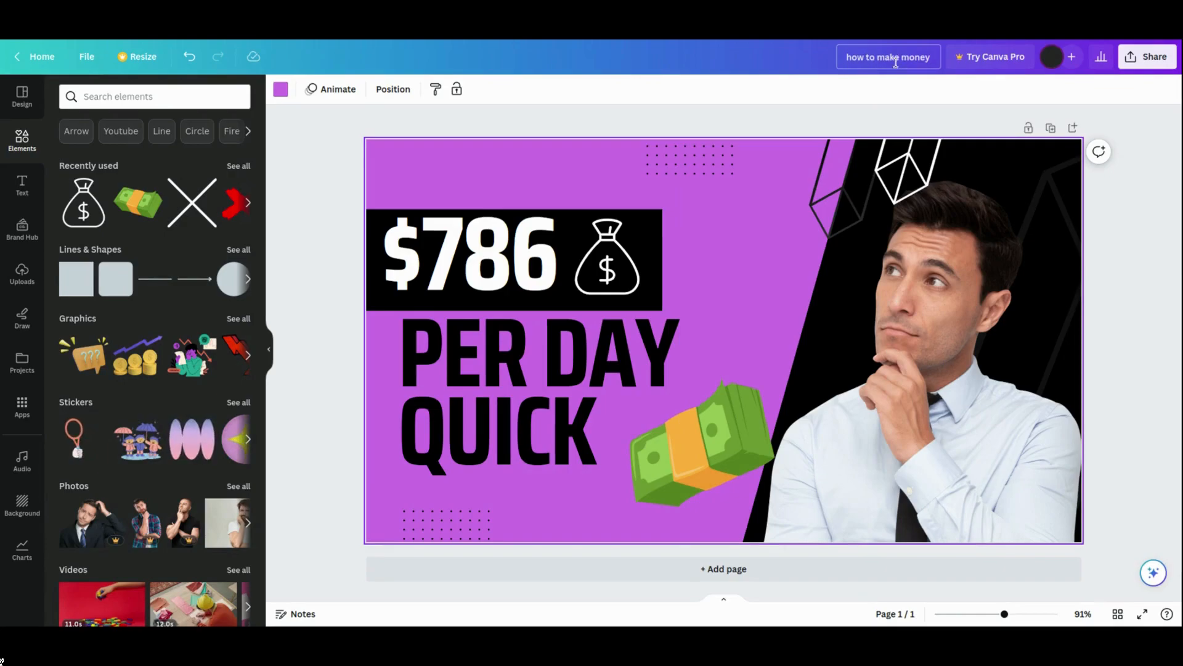
- Open the download options from Share and keep PNG as the file type
{"action": "left_click", "coordinate": [1150, 65]}
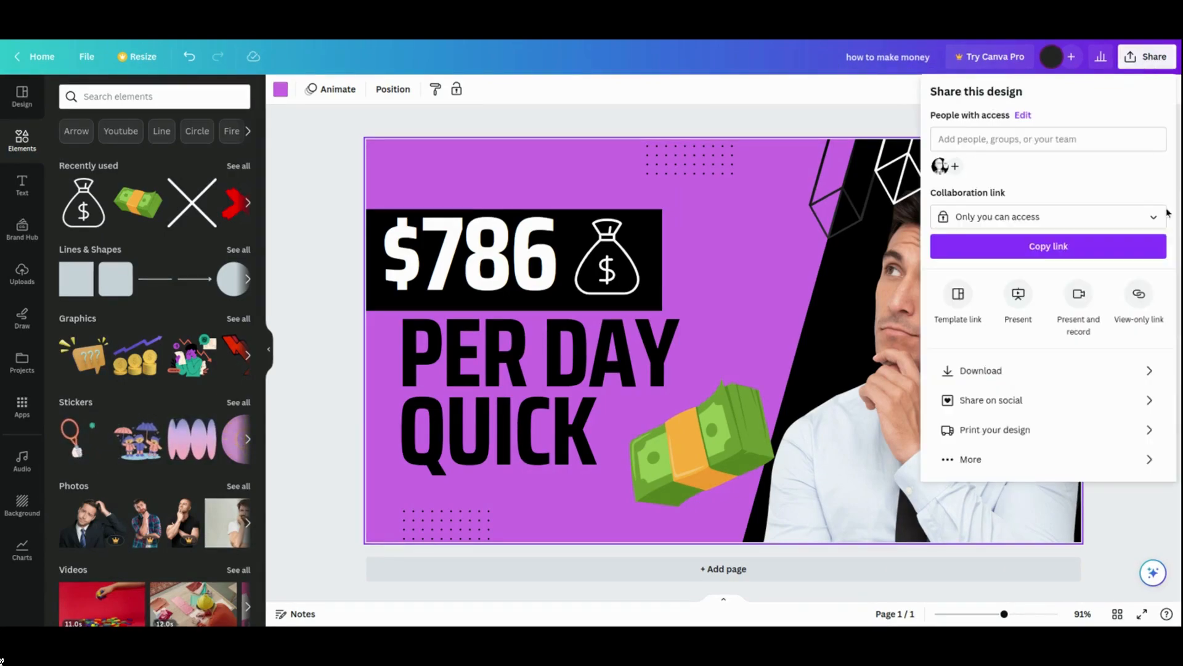
{"action": "left_click", "coordinate": [995, 373]}
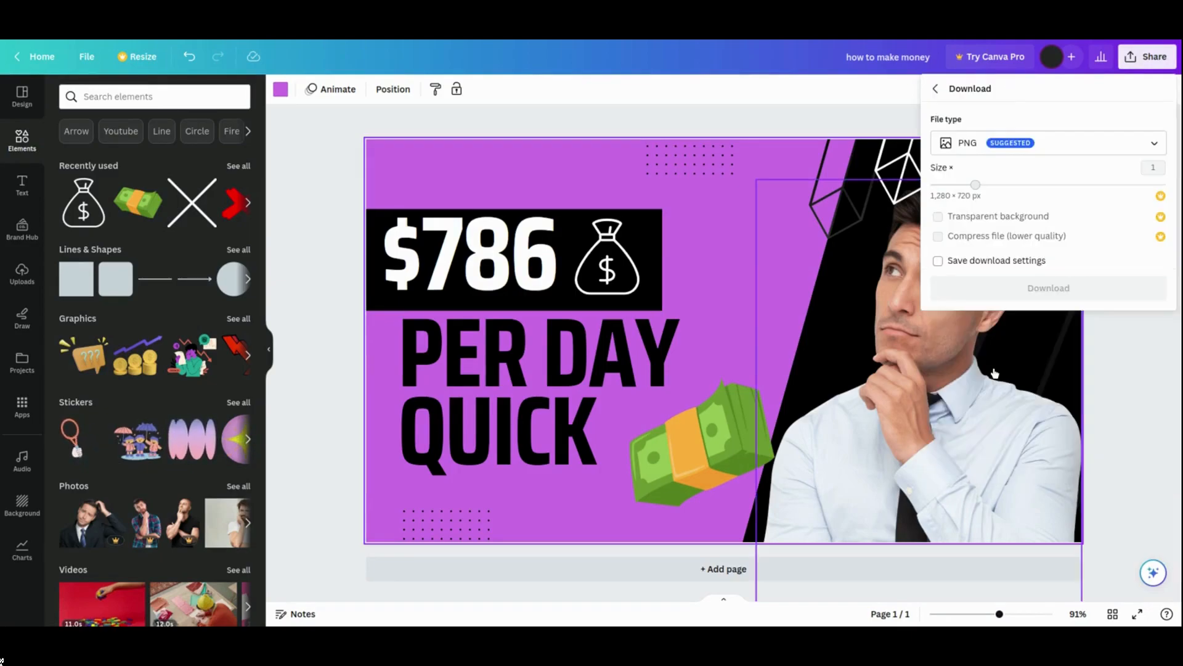
{"action": "left_click", "coordinate": [1017, 143]}
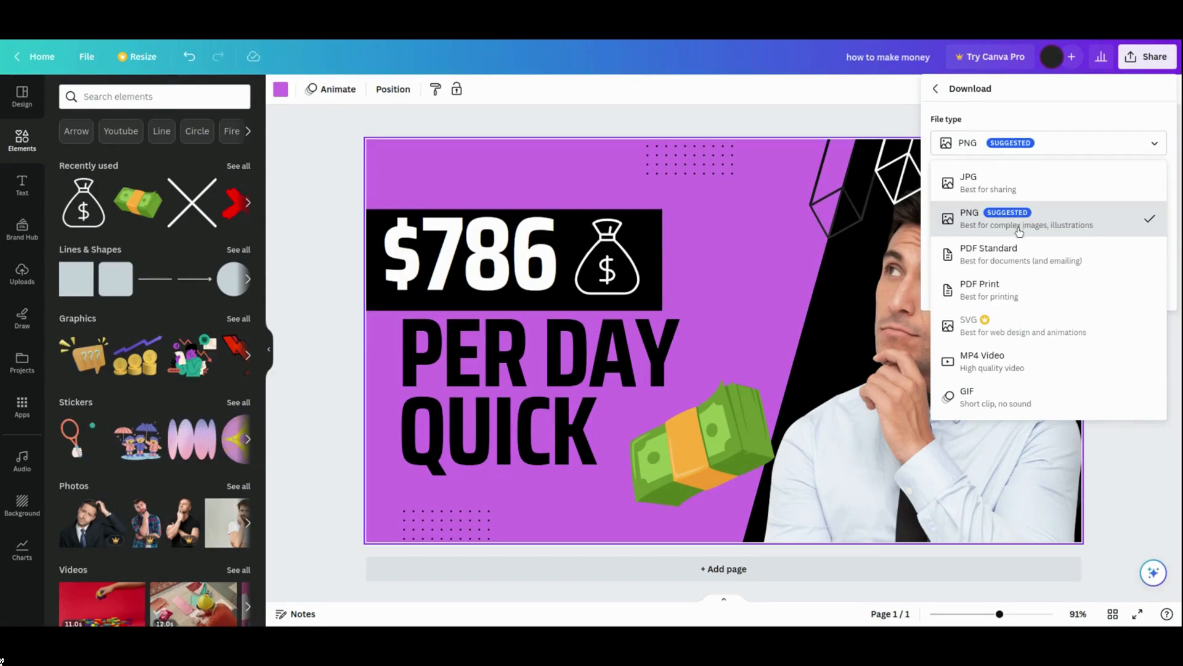
{"action": "left_click", "coordinate": [1041, 107]}
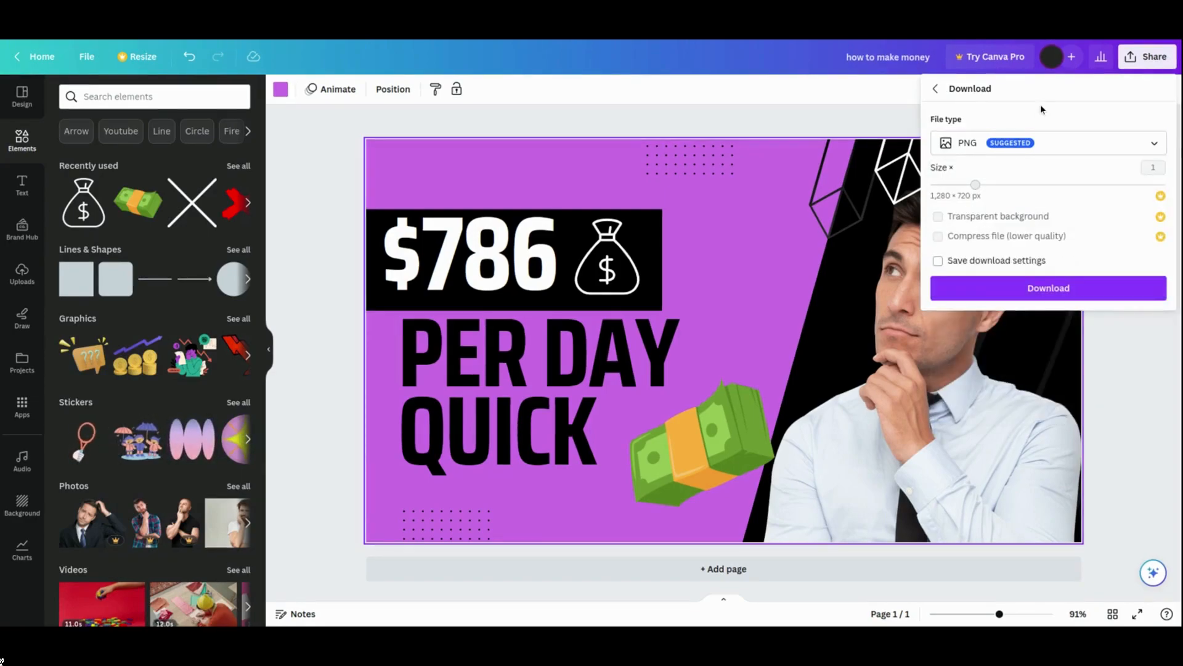